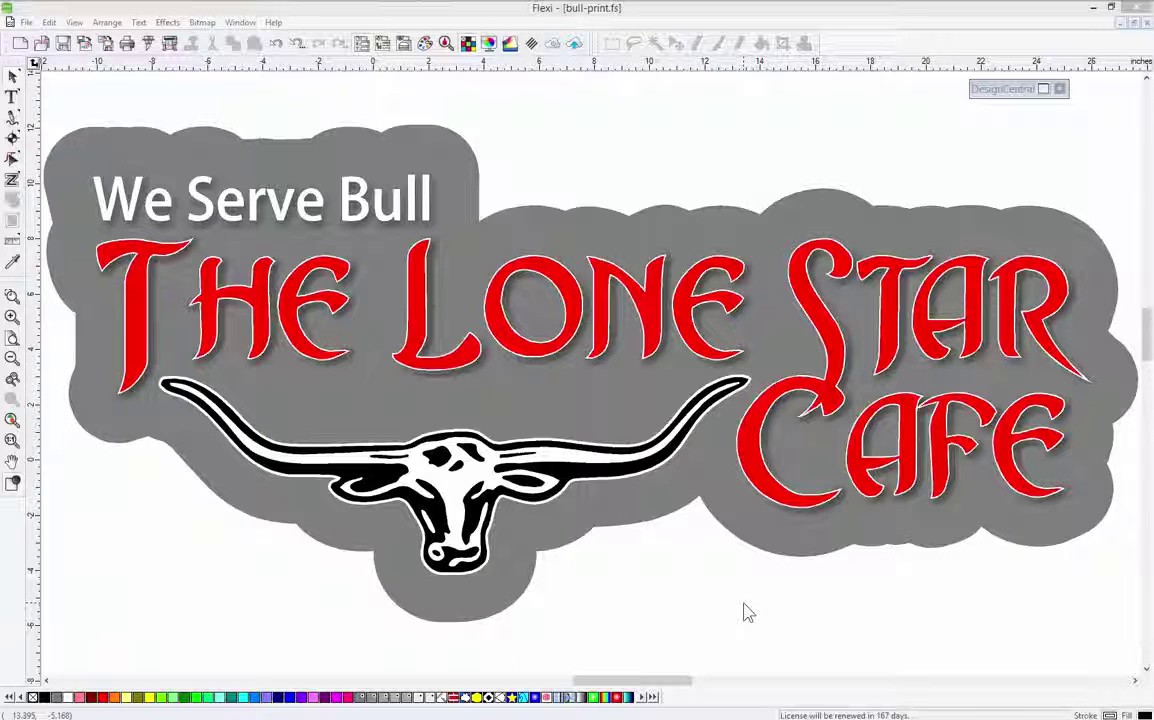
In RIP and Print, set the material to User defined, 62.780in wide by 1200.000in long.
{"action": "left_click", "coordinate": [170, 45]}
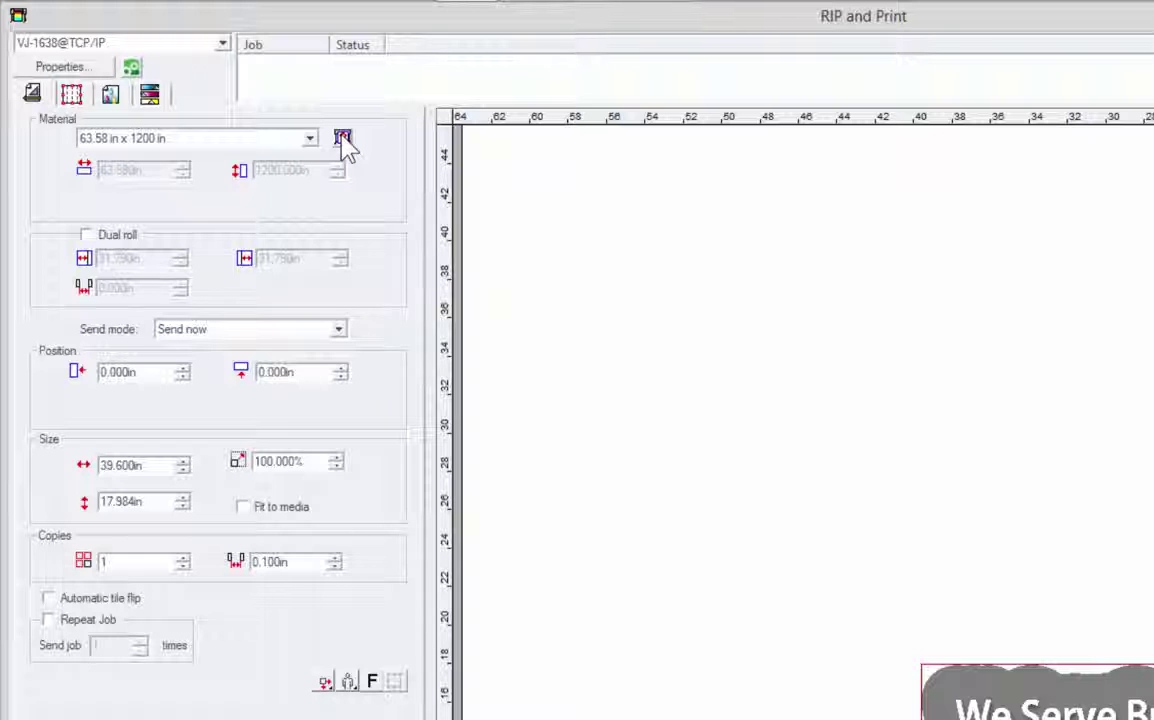
{"action": "left_click", "coordinate": [312, 140]}
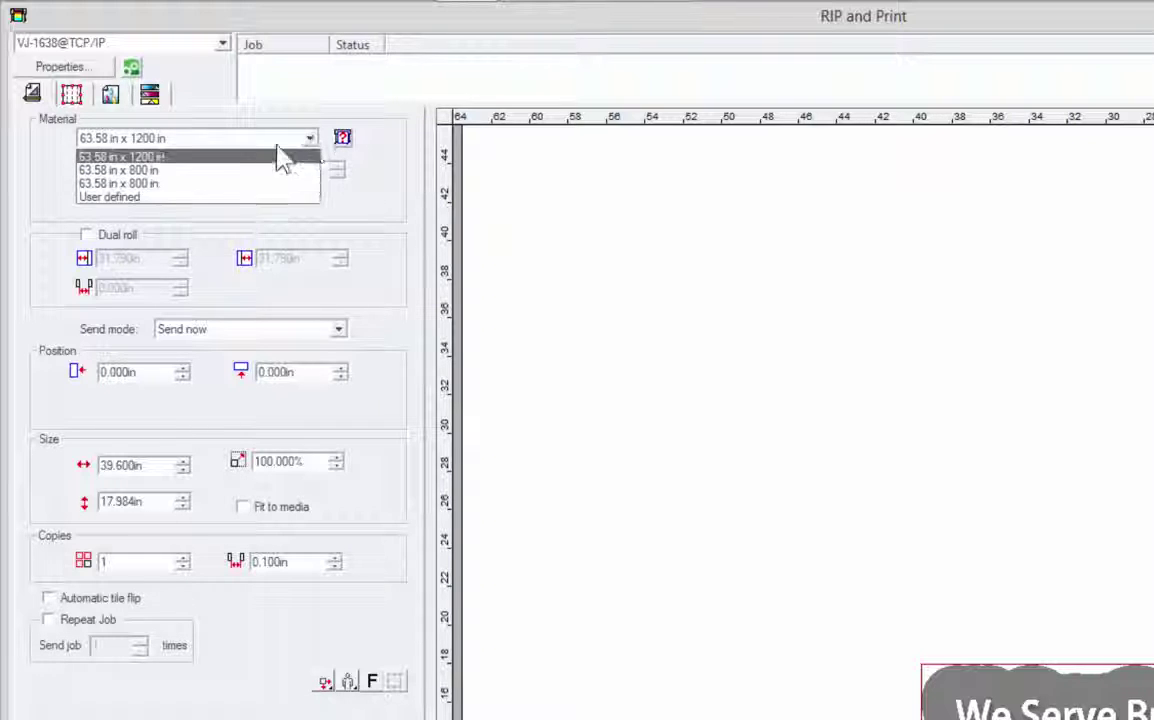
{"action": "left_click", "coordinate": [185, 197]}
{"action": "double_click", "coordinate": [149, 172]}
{"action": "left_click", "coordinate": [185, 175]}
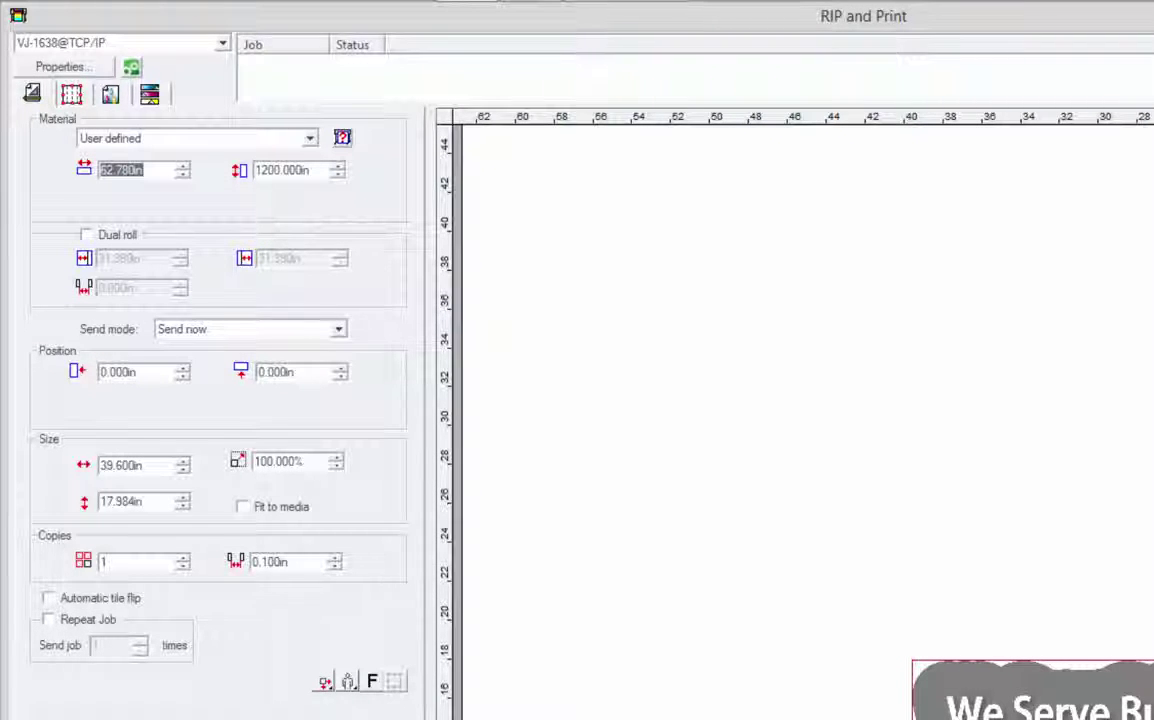
{"action": "left_click", "coordinate": [373, 682]}
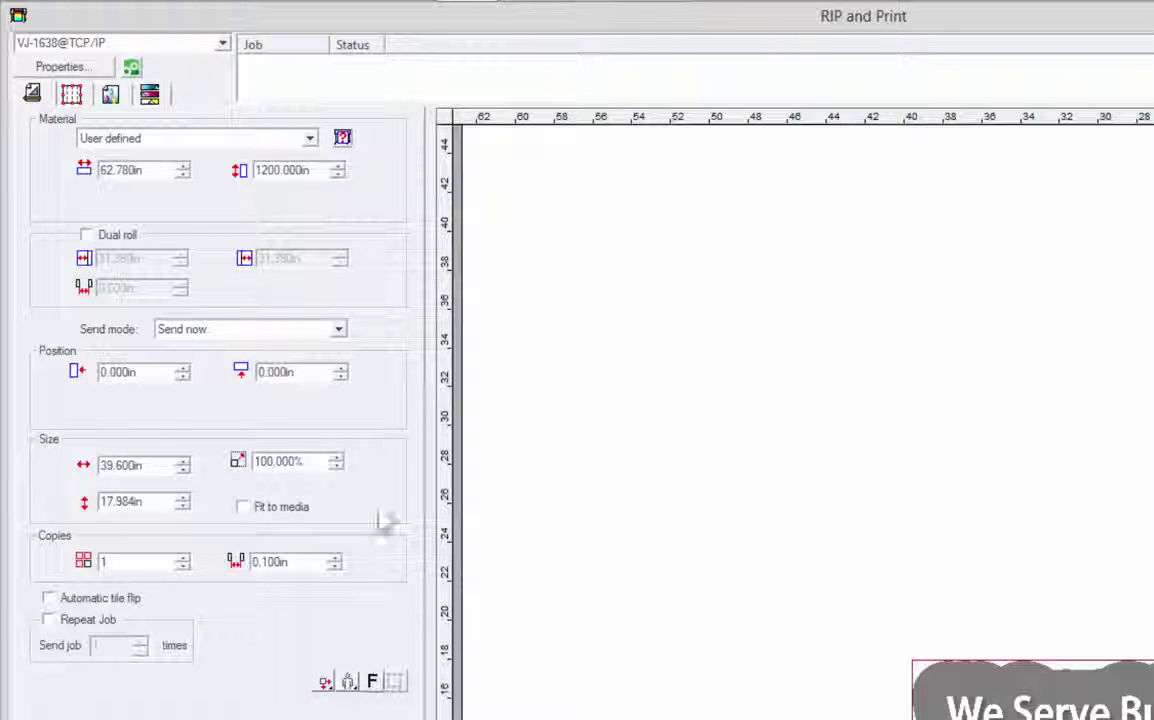
Set Send mode to Hold in list and print the sign at 100% scale, 39.600 x 17.984in.
{"action": "left_click", "coordinate": [200, 331]}
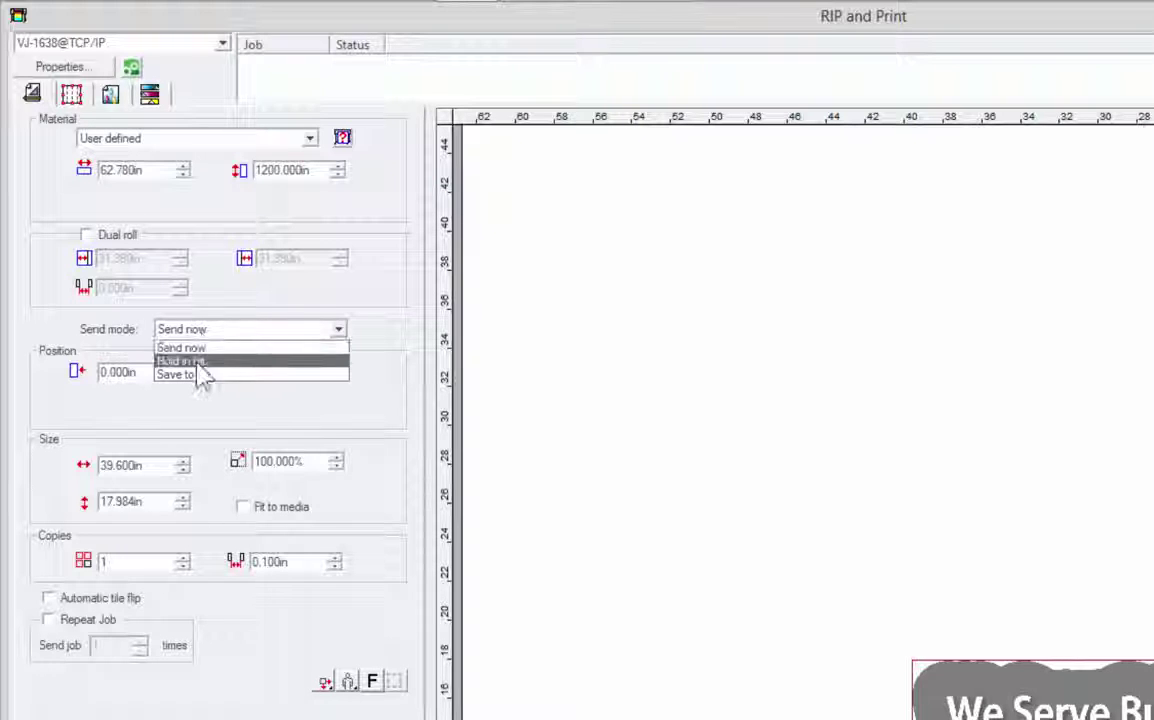
{"action": "left_click", "coordinate": [198, 362]}
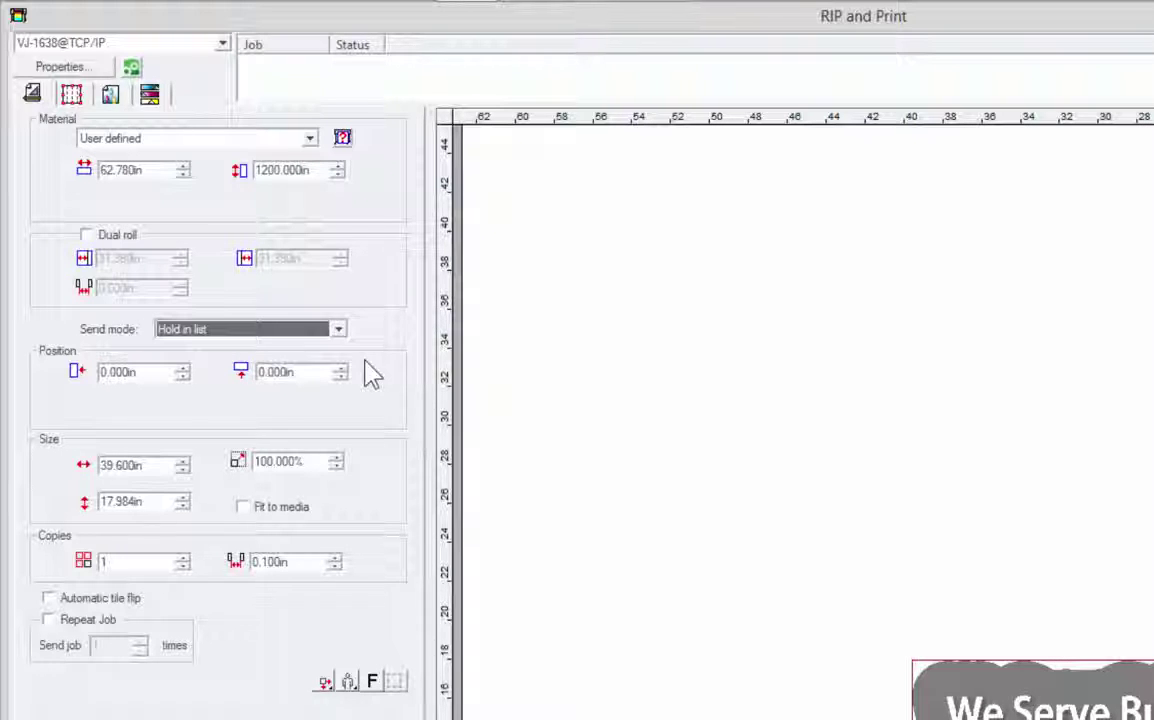
{"action": "left_click", "coordinate": [243, 506]}
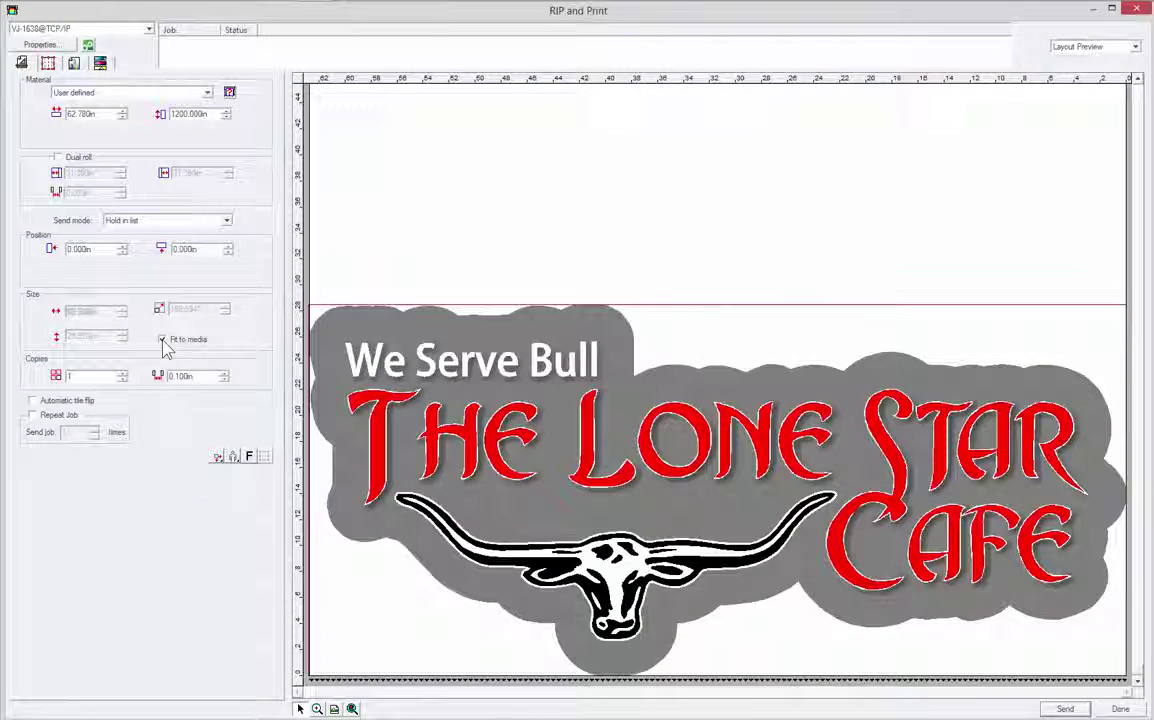
{"action": "left_click", "coordinate": [163, 340]}
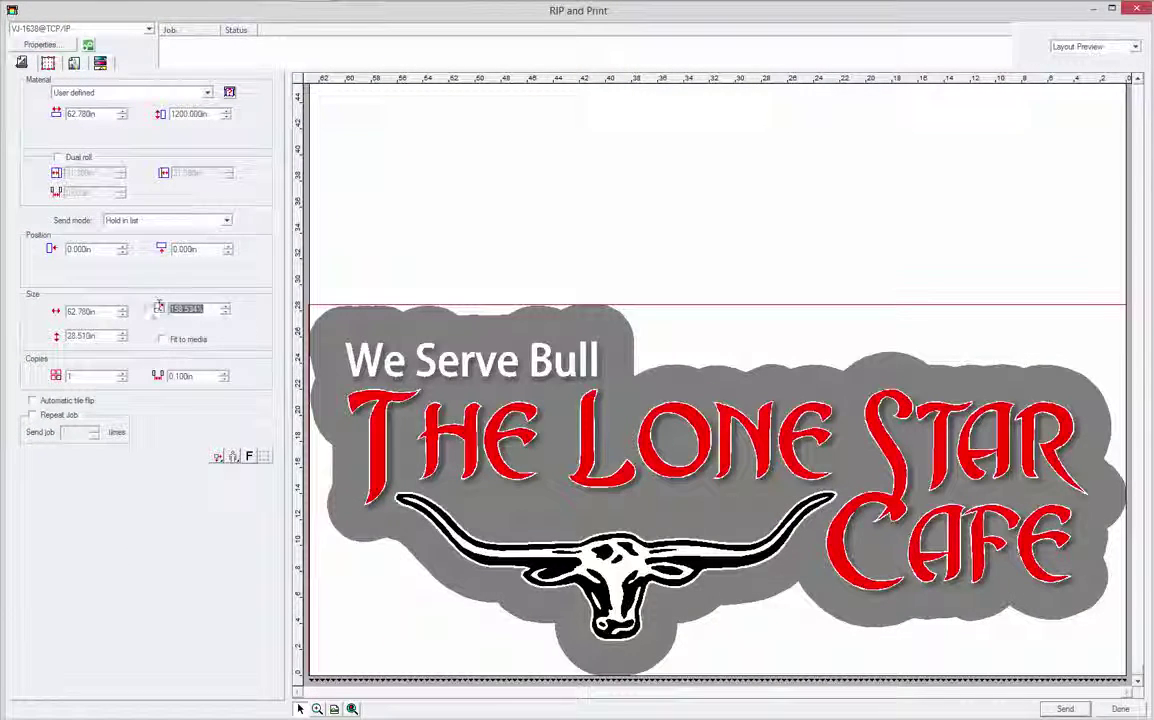
{"action": "type", "text": "0"}
{"action": "key", "text": "Tab"}
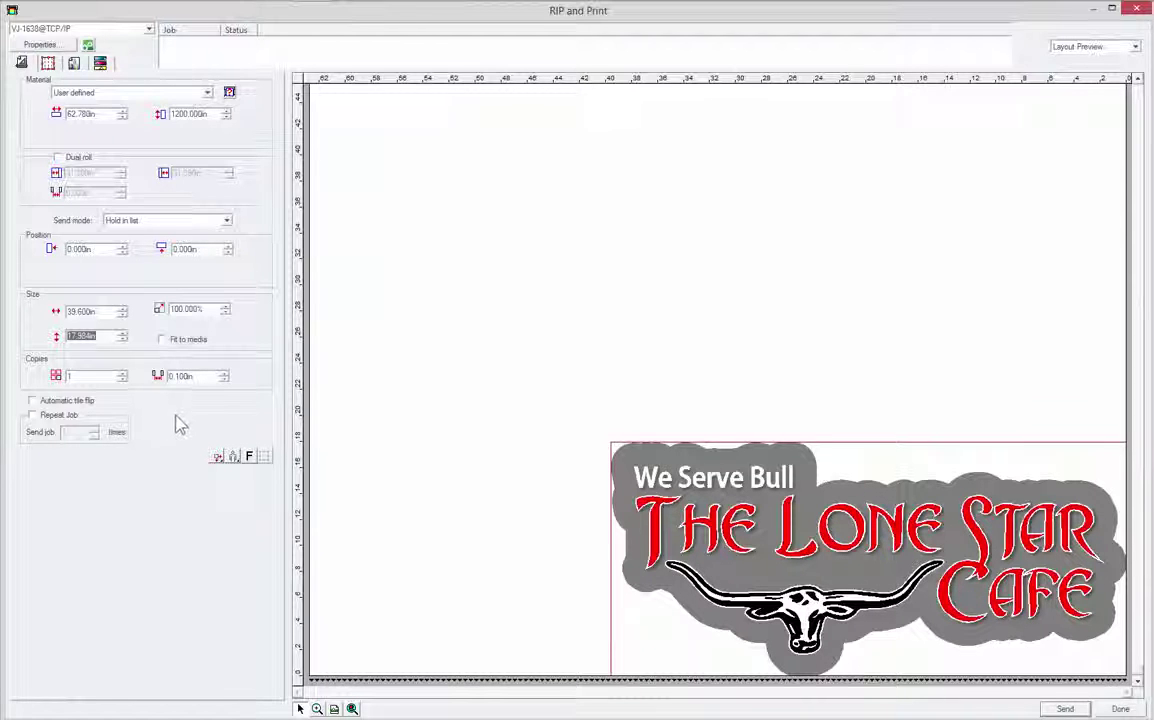
On the Tiling tab, split the sign into 2 horizontal by 2 vertical tiles.
{"action": "left_click", "coordinate": [47, 62]}
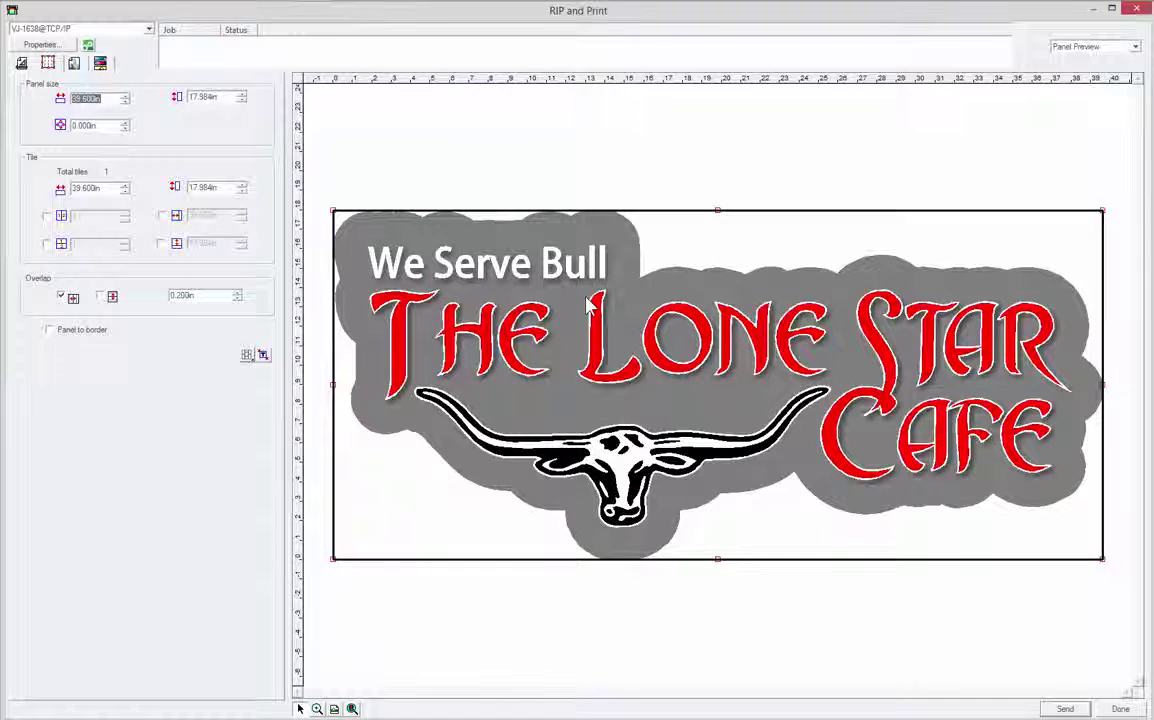
{"action": "left_click", "coordinate": [46, 216]}
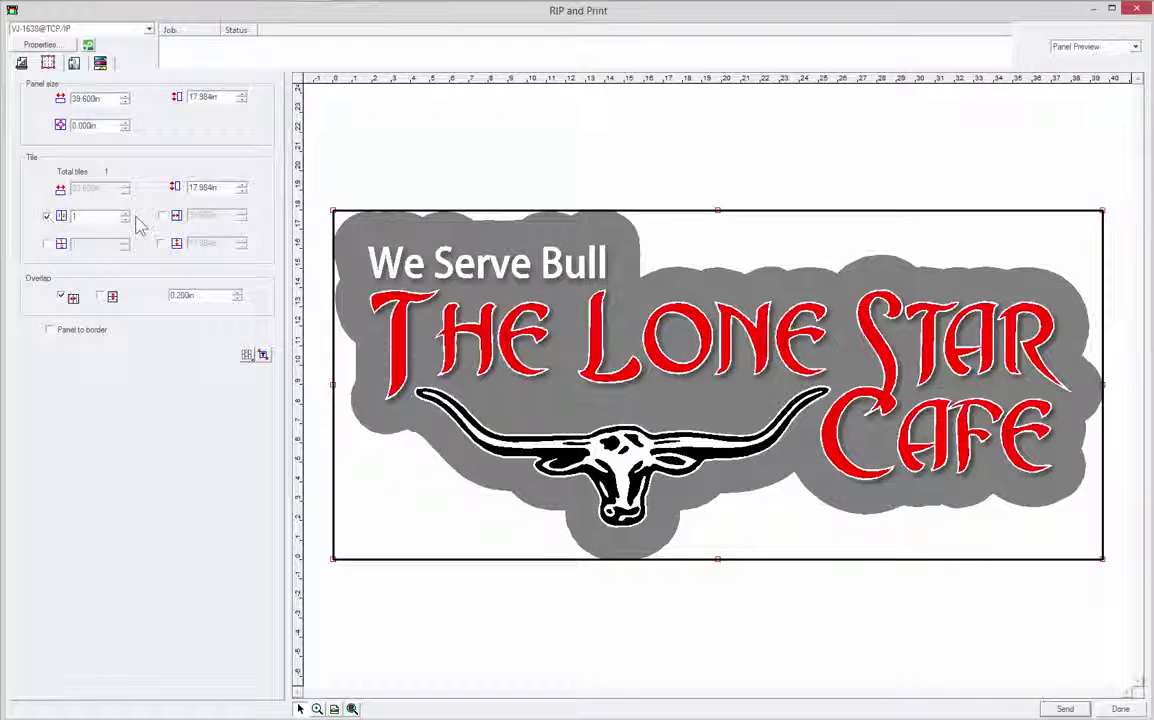
{"action": "left_click", "coordinate": [126, 214]}
{"action": "left_click", "coordinate": [46, 244]}
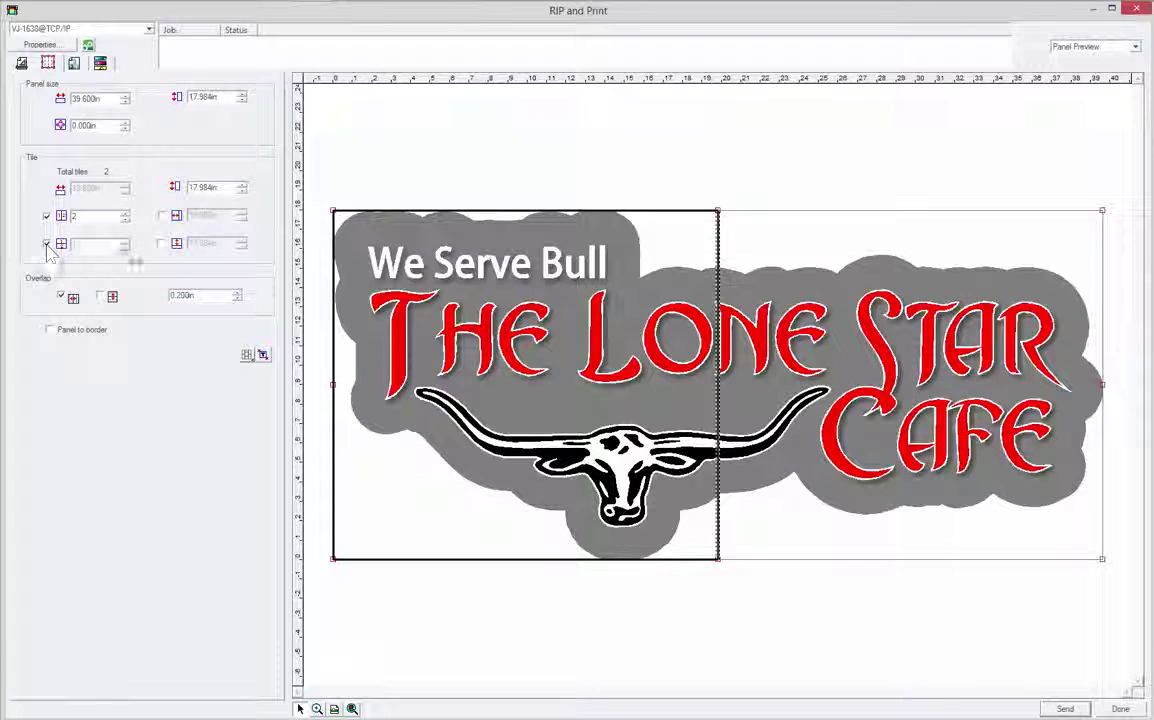
{"action": "left_click", "coordinate": [126, 242]}
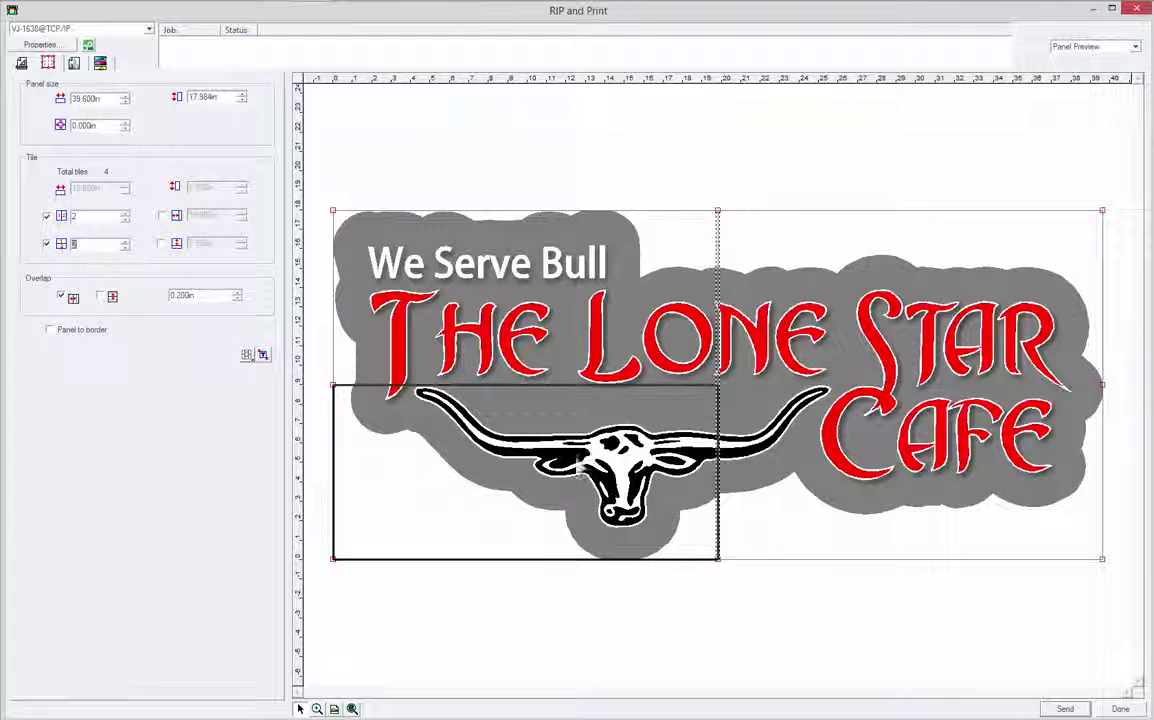
Select and then deselect the four tiles in the tiling preview.
{"action": "left_click", "coordinate": [803, 327]}
{"action": "left_click", "coordinate": [803, 425]}
{"action": "left_click", "coordinate": [590, 410]}
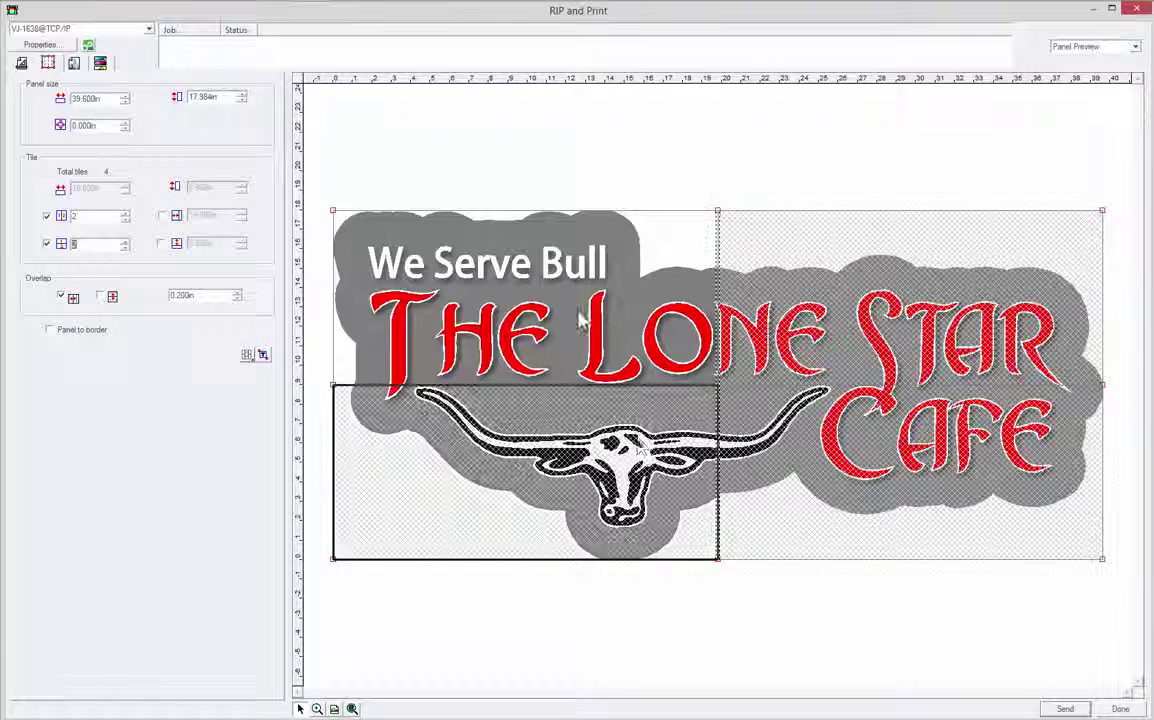
{"action": "left_click", "coordinate": [533, 300]}
{"action": "left_click", "coordinate": [540, 420]}
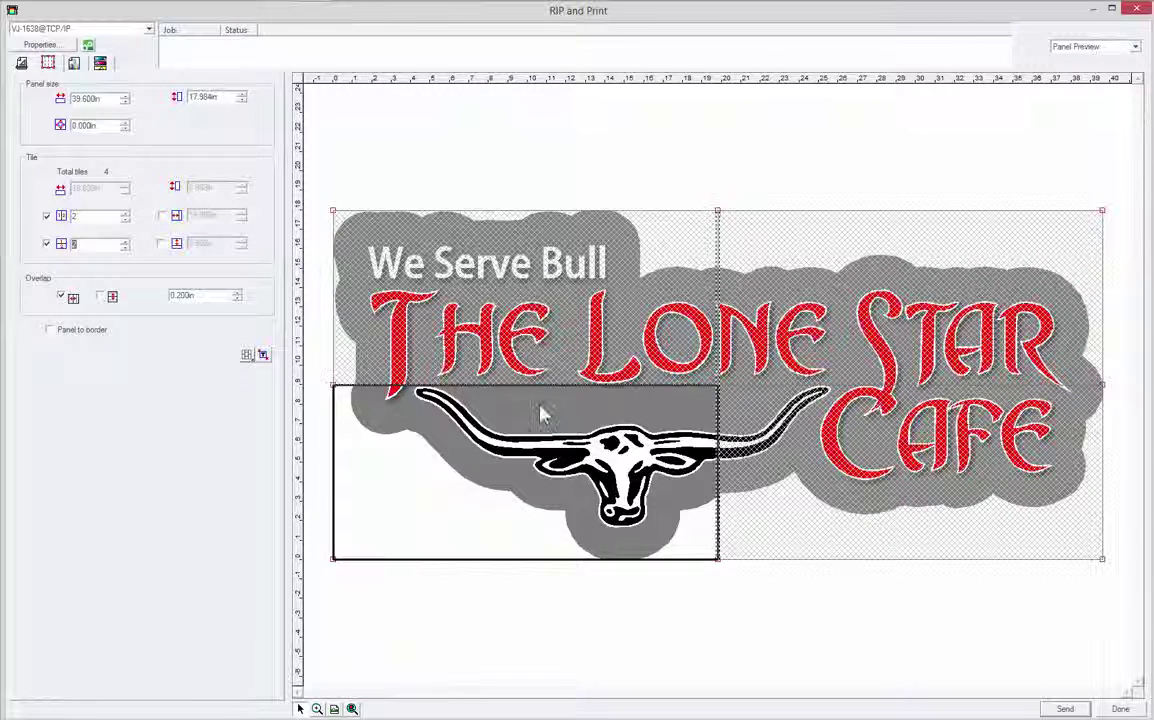
{"action": "left_click", "coordinate": [533, 300]}
{"action": "left_click", "coordinate": [760, 340]}
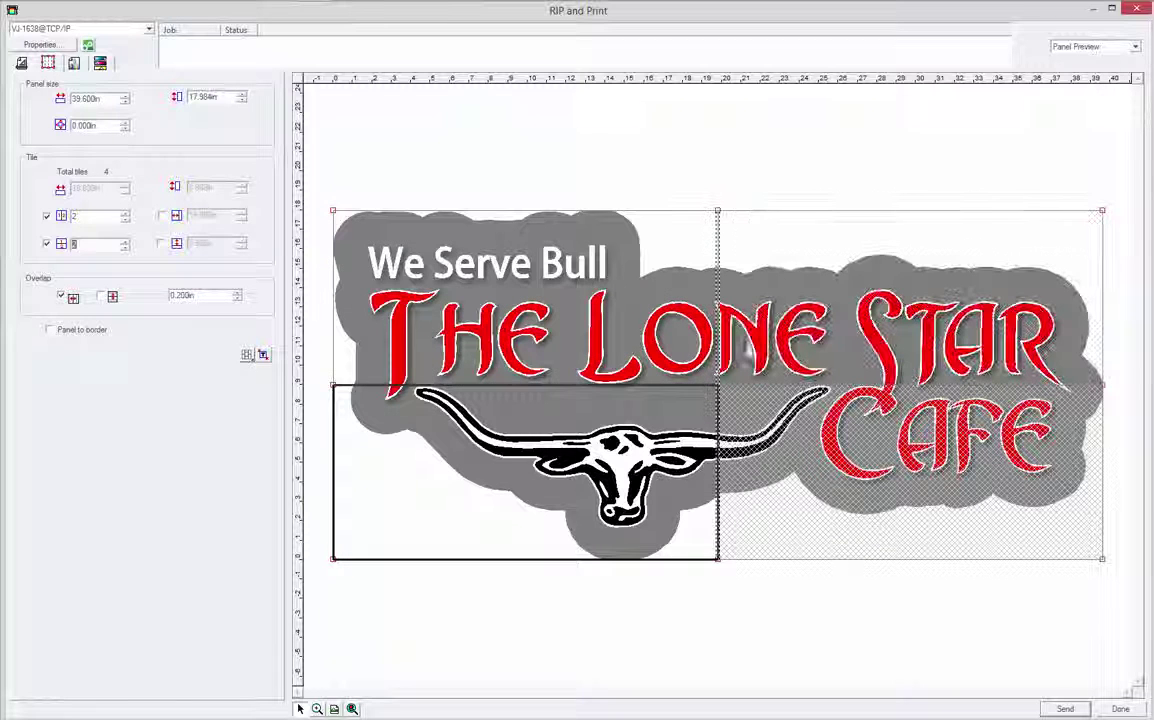
{"action": "left_click", "coordinate": [760, 430]}
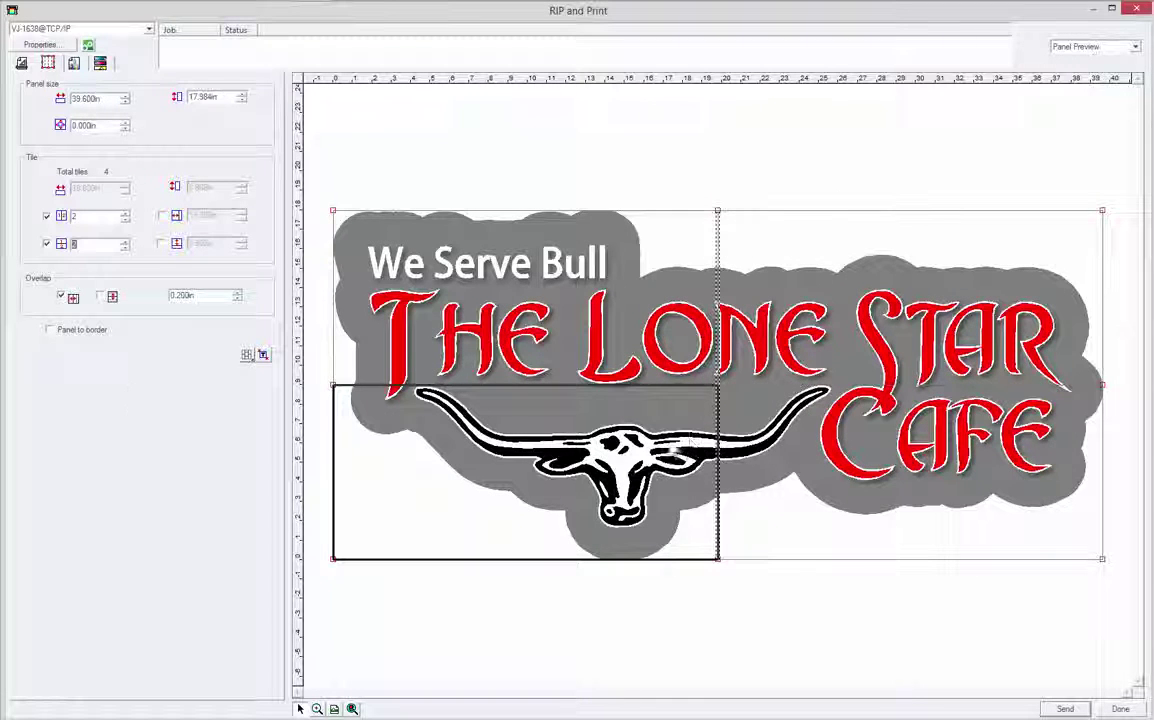
Set the tile overlap to 0.300in and reset the job to a single tile.
{"action": "left_click", "coordinate": [237, 296]}
{"action": "left_click", "coordinate": [237, 296]}
{"action": "left_click", "coordinate": [237, 296]}
{"action": "left_click", "coordinate": [237, 300]}
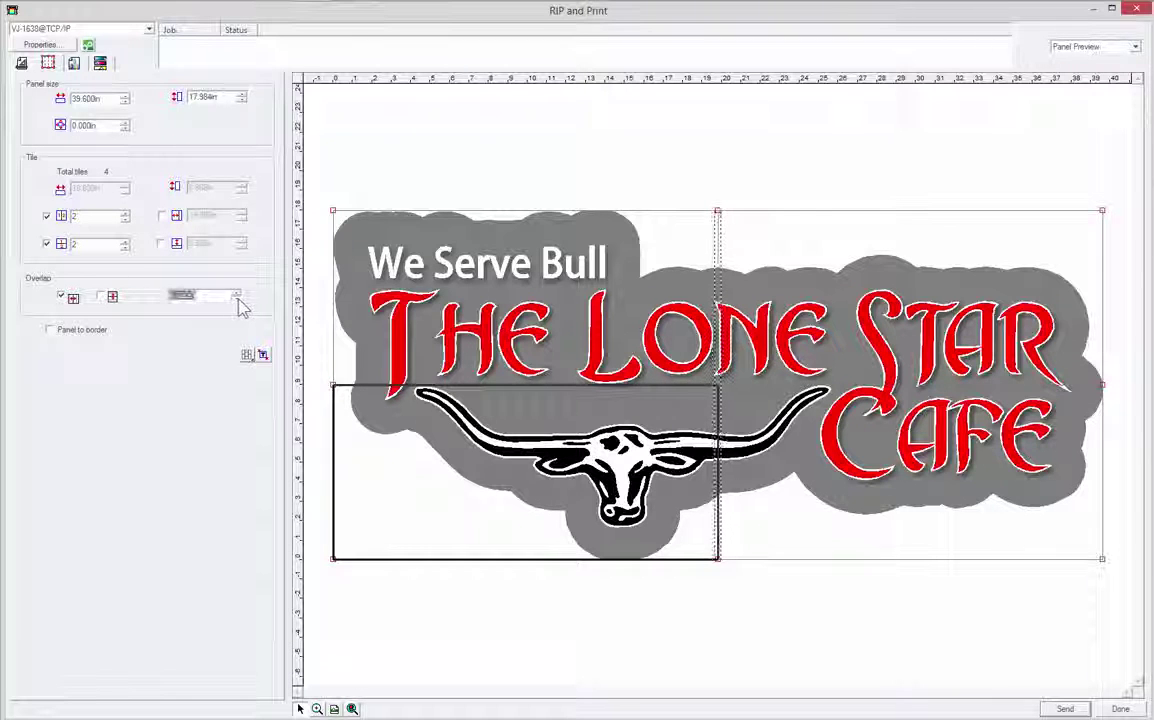
{"action": "left_click", "coordinate": [237, 300]}
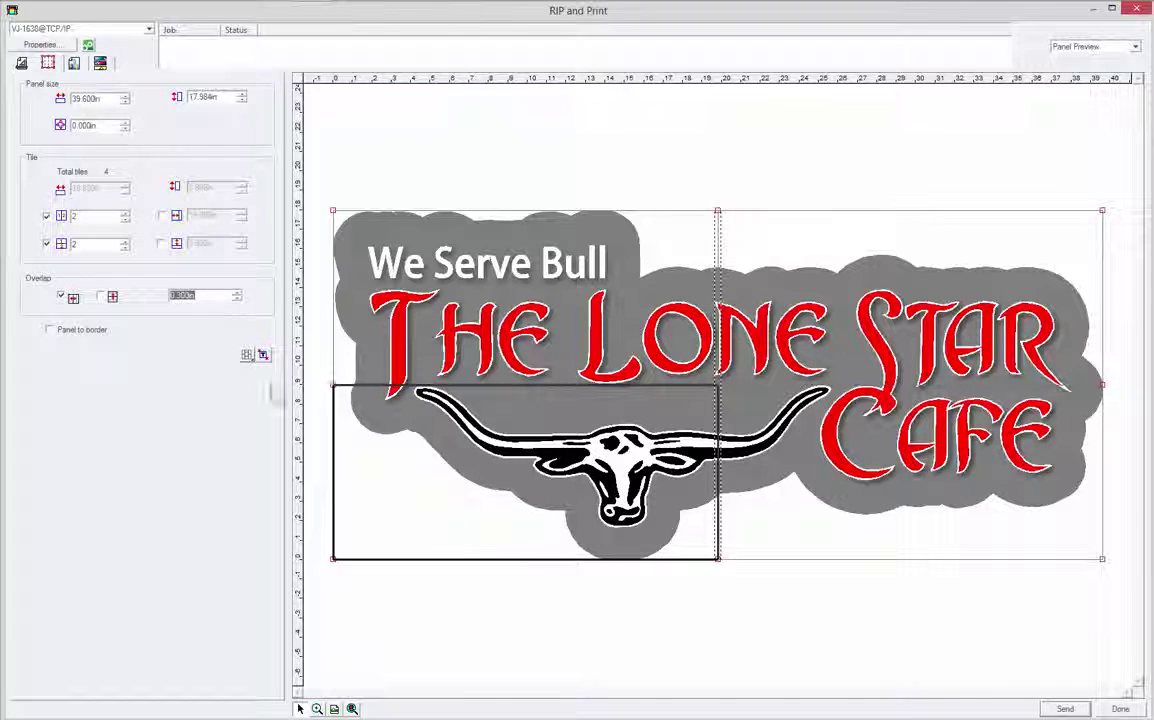
{"action": "left_click", "coordinate": [263, 355]}
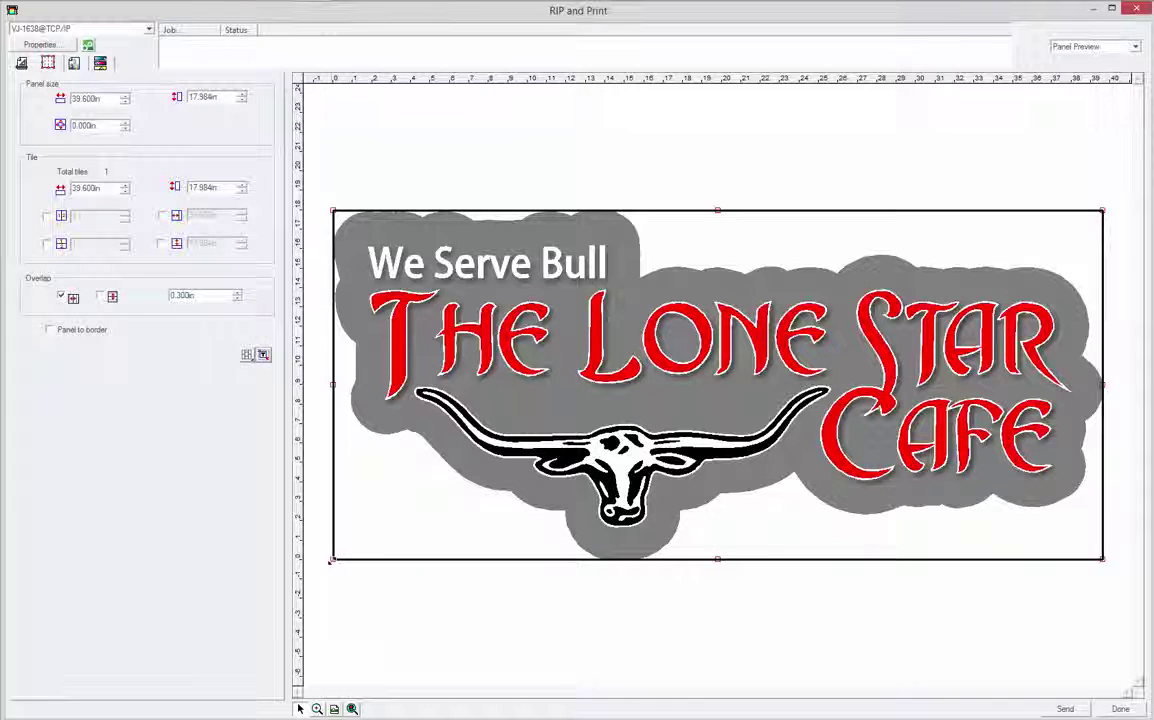
{"action": "left_click_drag", "start_coordinate": [331, 561], "coordinate": [787, 459]}
{"action": "left_click_drag", "start_coordinate": [1104, 208], "coordinate": [860, 382]}
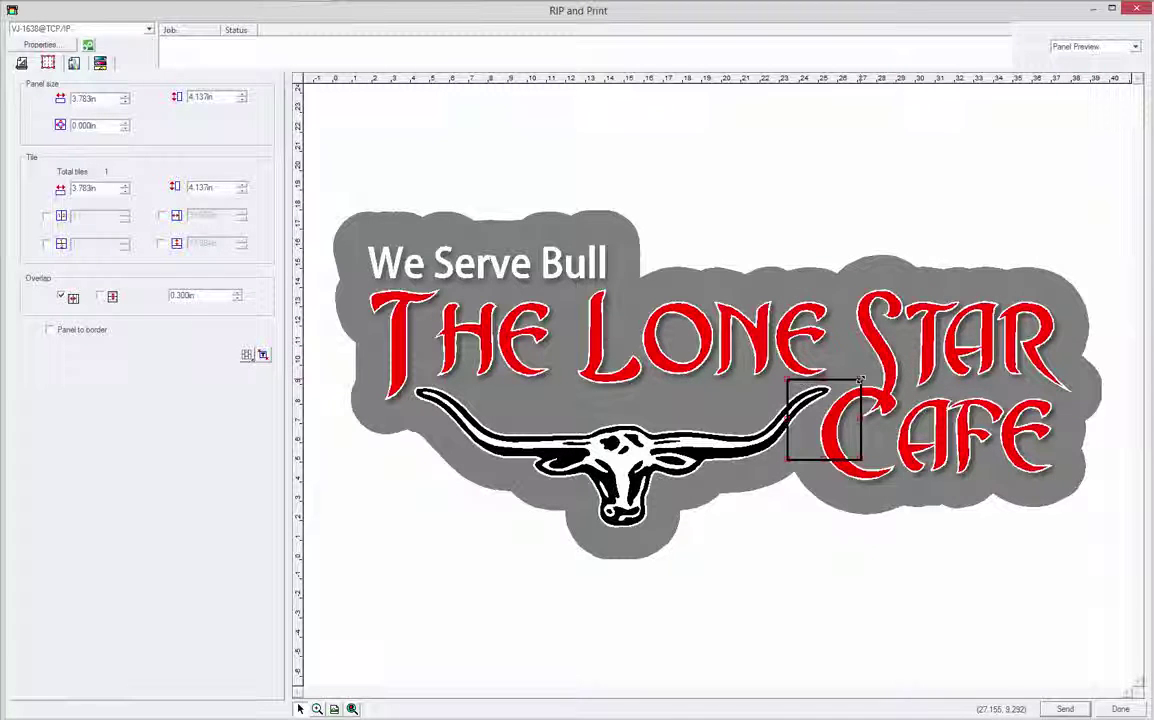
{"action": "left_click", "coordinate": [21, 64]}
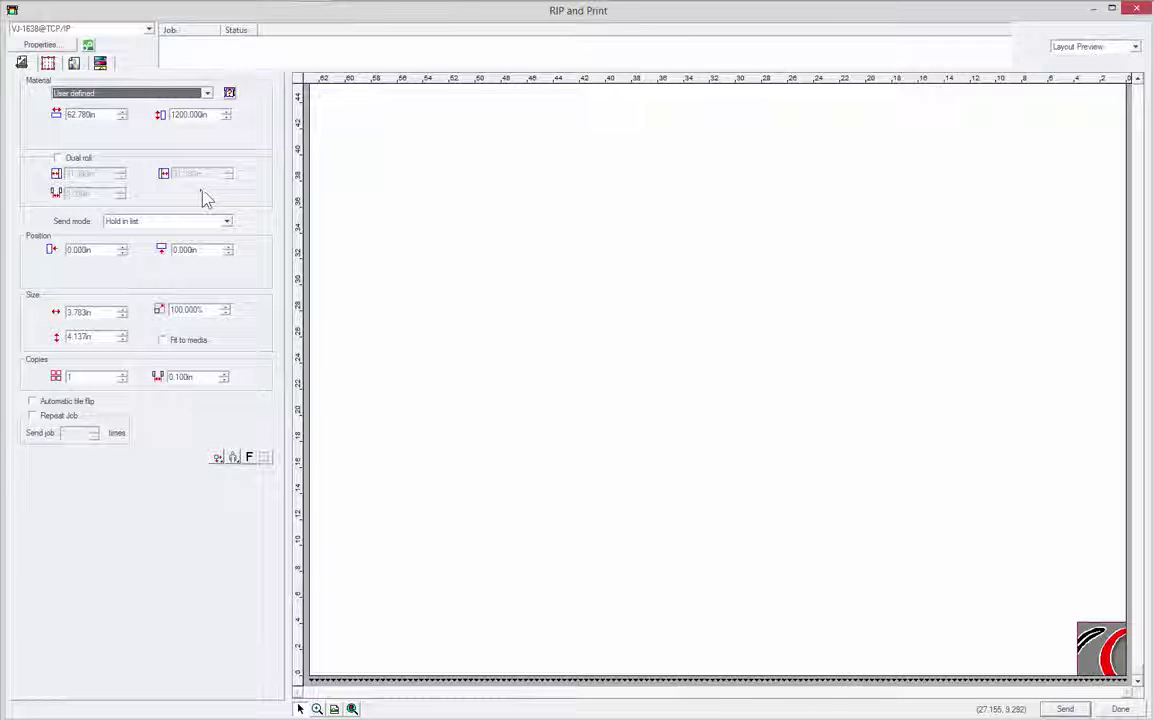
{"action": "left_click", "coordinate": [47, 63]}
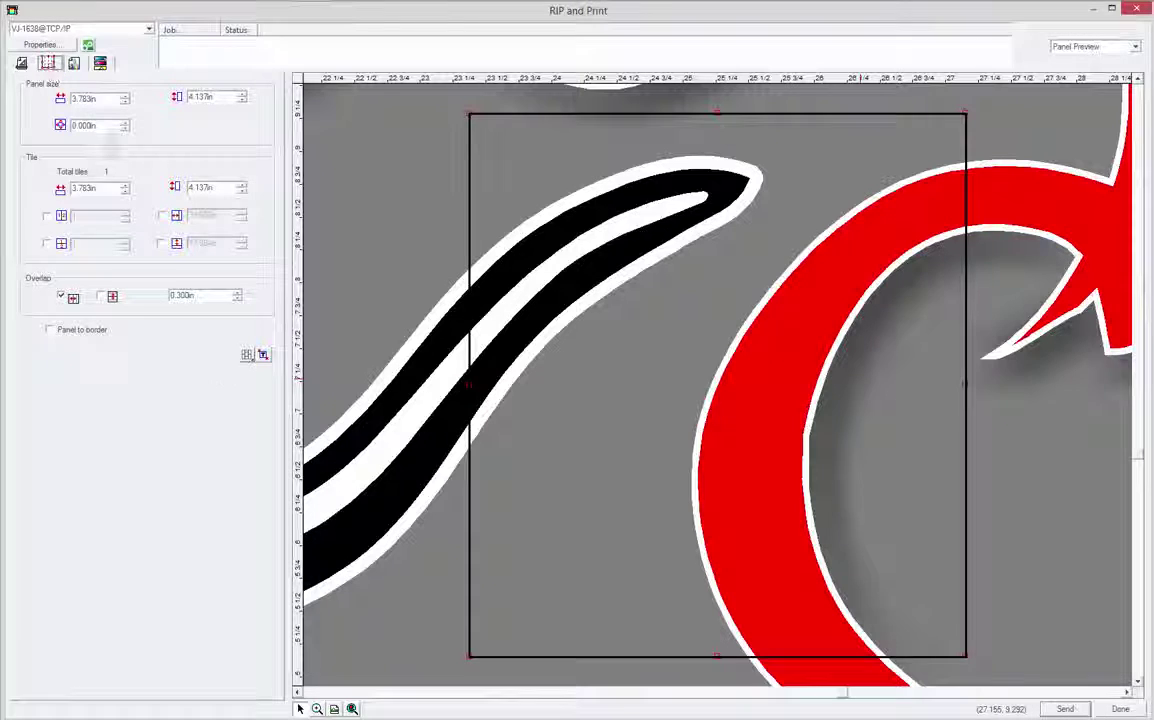
{"action": "left_click", "coordinate": [263, 355]}
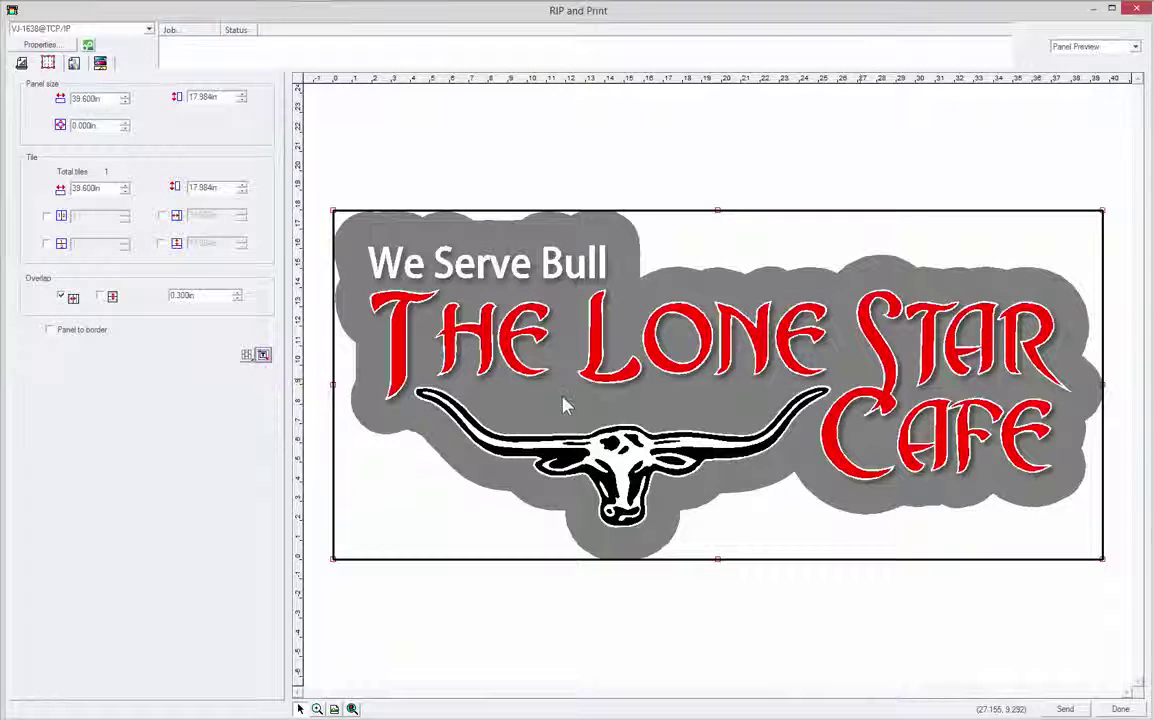
In the Output settings, set Color correction to Use color correction.
{"action": "left_click", "coordinate": [75, 64]}
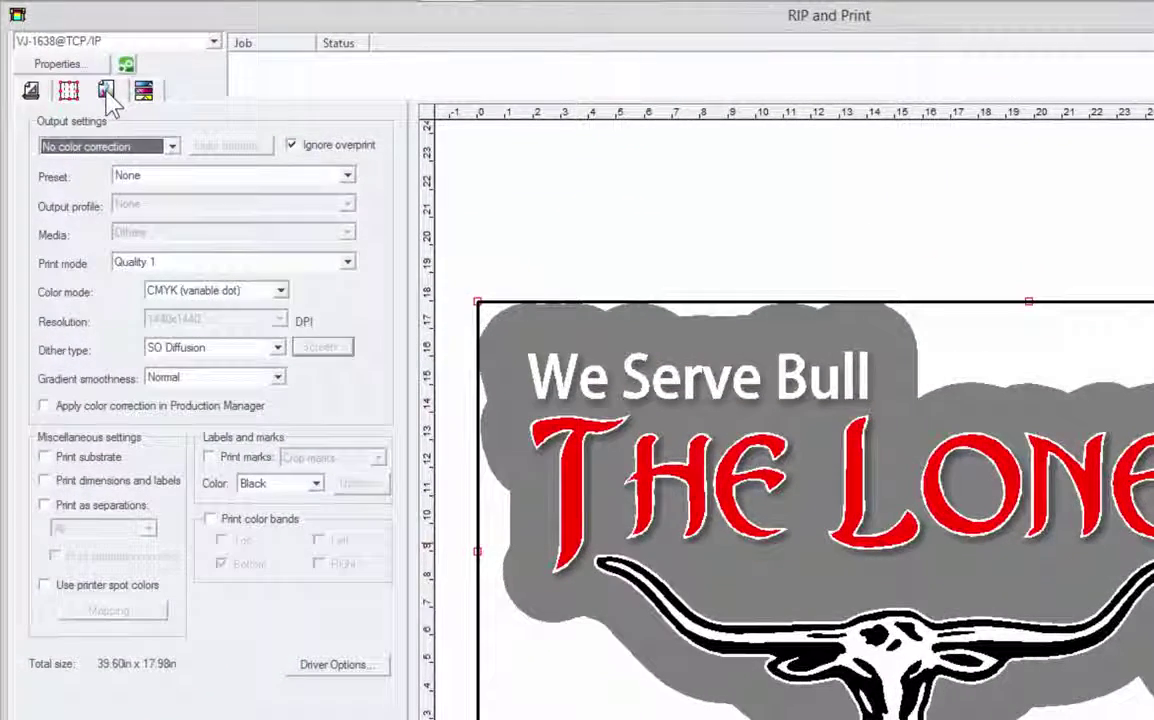
{"action": "left_click", "coordinate": [95, 155]}
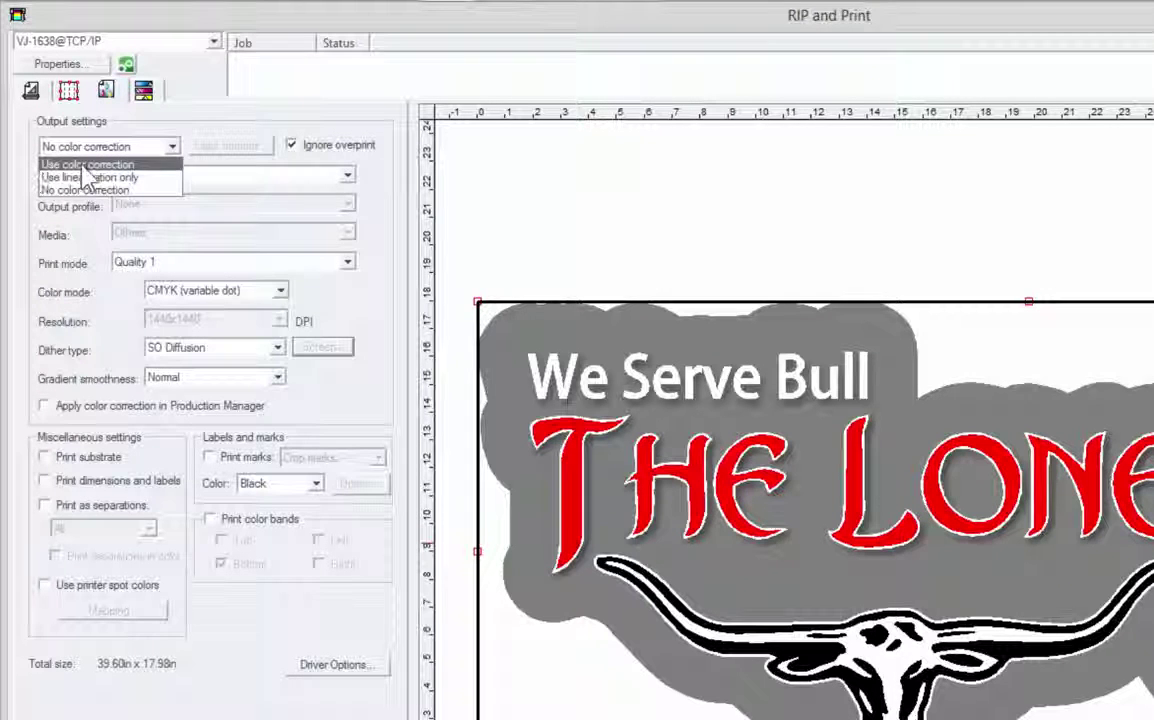
{"action": "left_click", "coordinate": [180, 104]}
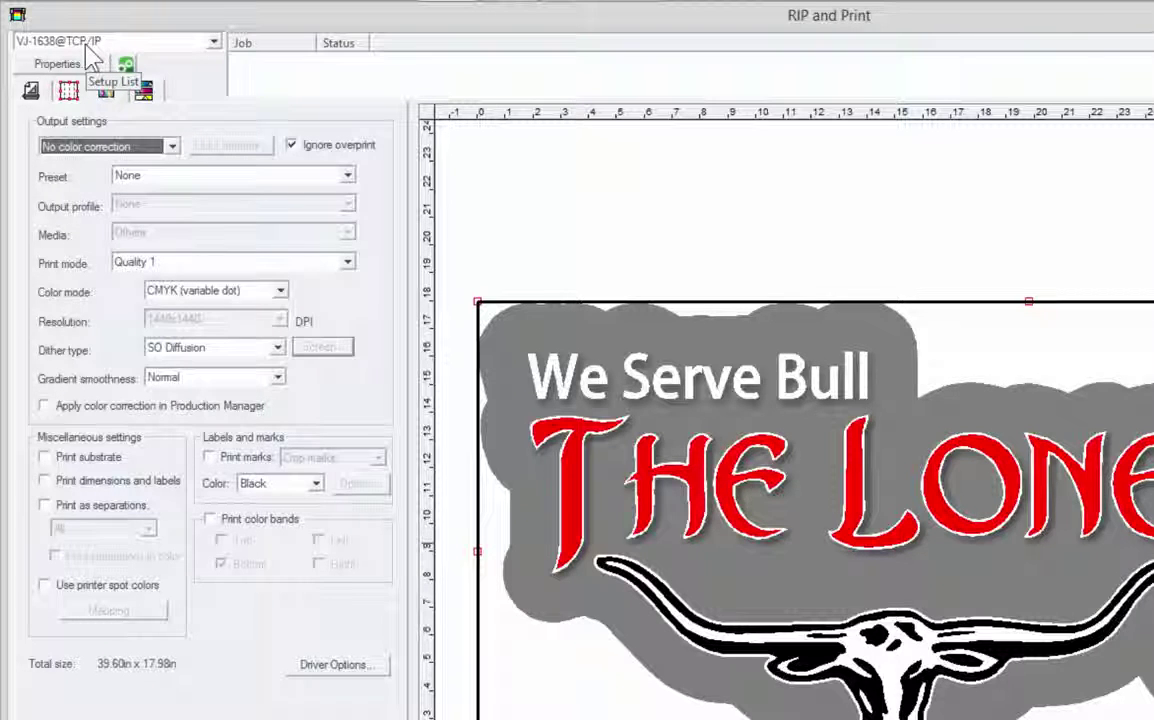
{"action": "left_click", "coordinate": [112, 148]}
{"action": "left_click", "coordinate": [100, 161]}
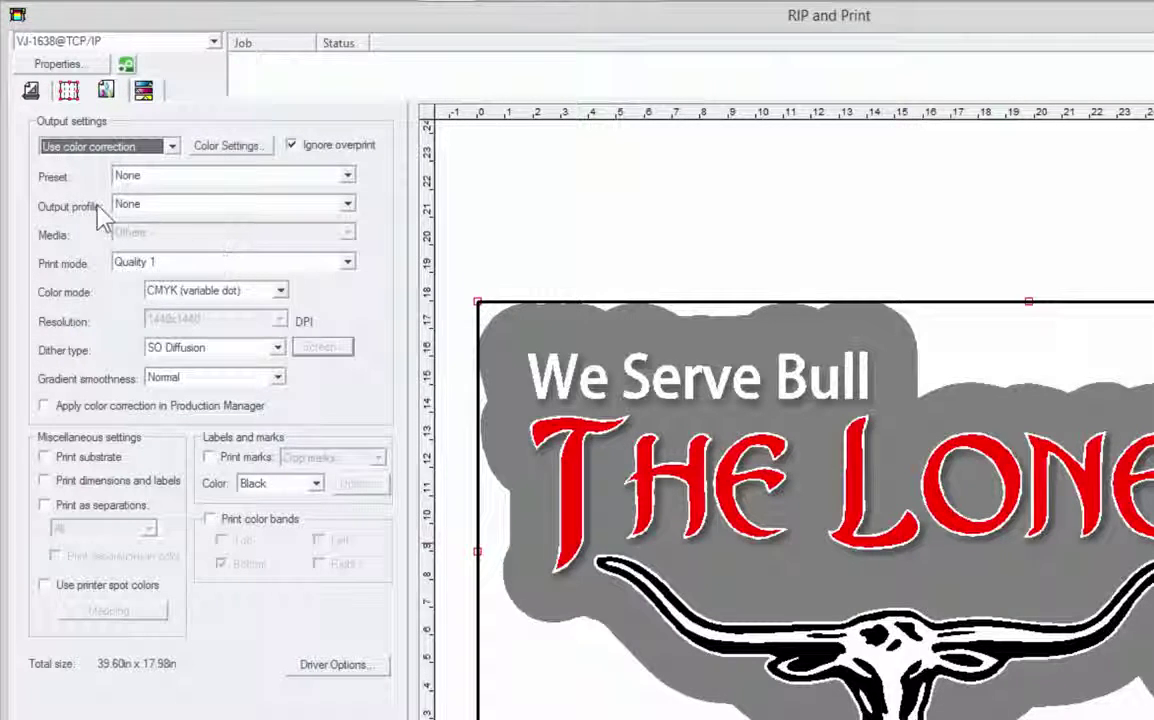
Leave Output profile at None and Print mode at Quality 1.
{"action": "left_click", "coordinate": [140, 205]}
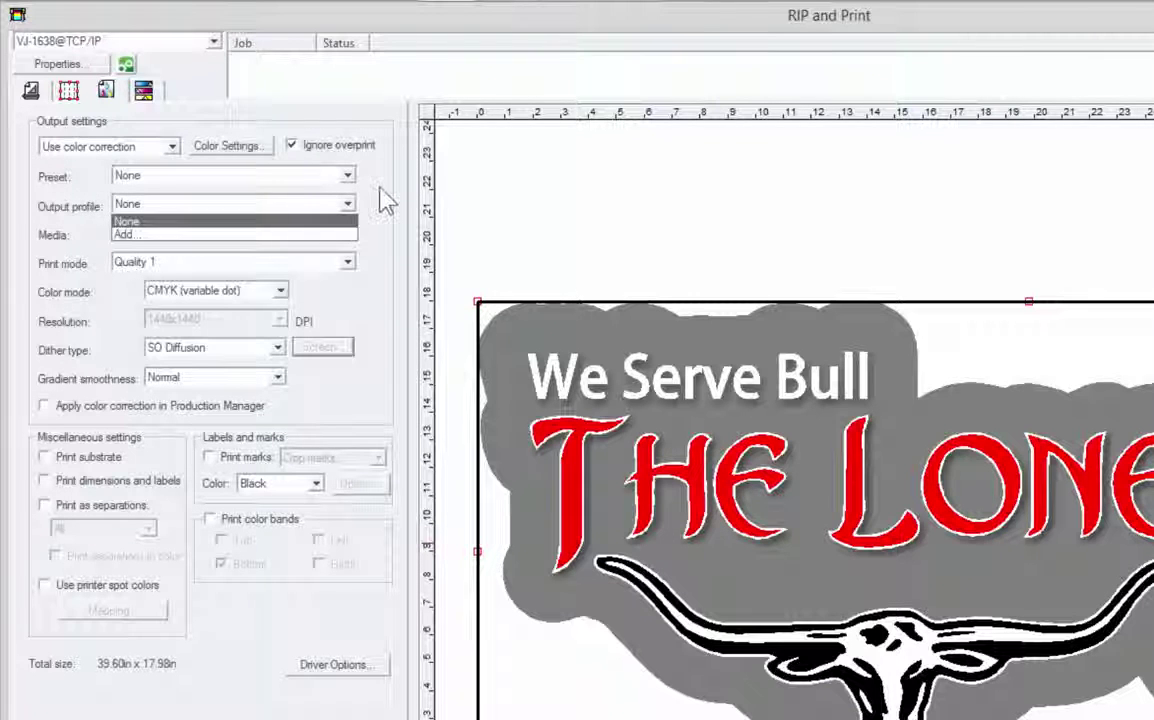
{"action": "left_click", "coordinate": [347, 201]}
{"action": "left_click", "coordinate": [122, 262]}
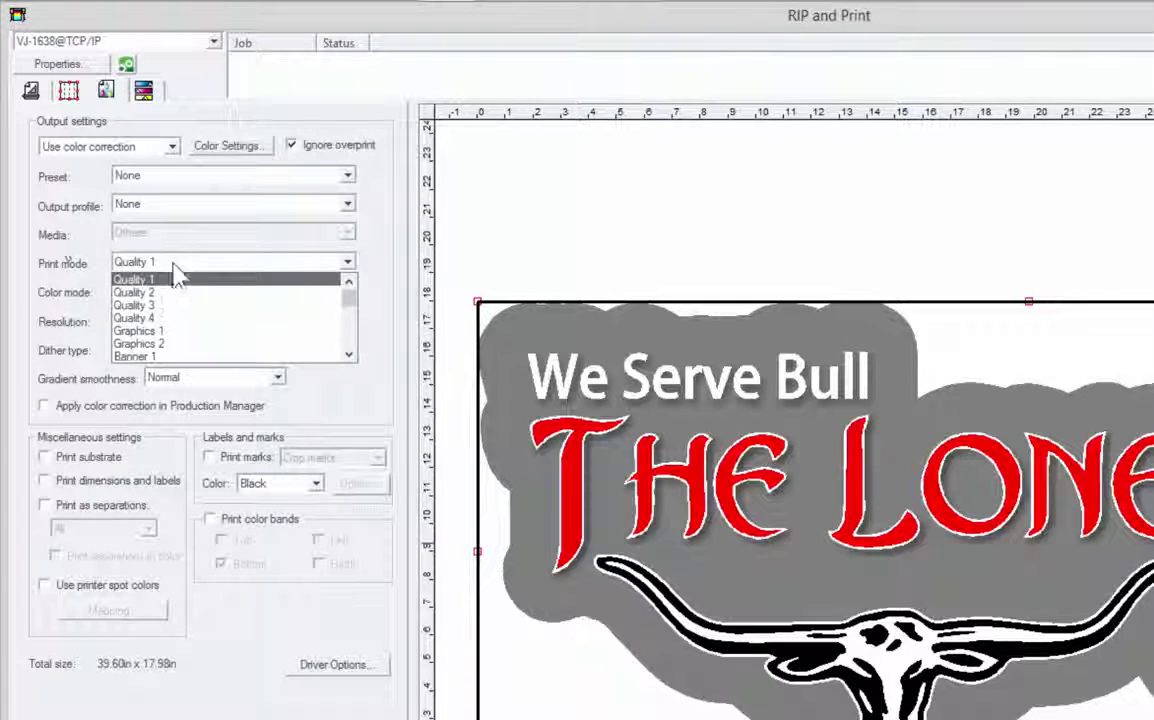
{"action": "mouse_move", "coordinate": [355, 314]}
{"action": "left_mouse_down"}
{"action": "mouse_move", "coordinate": [355, 360]}
{"action": "mouse_move", "coordinate": [350, 290]}
{"action": "left_mouse_up"}
{"action": "left_click", "coordinate": [342, 205]}
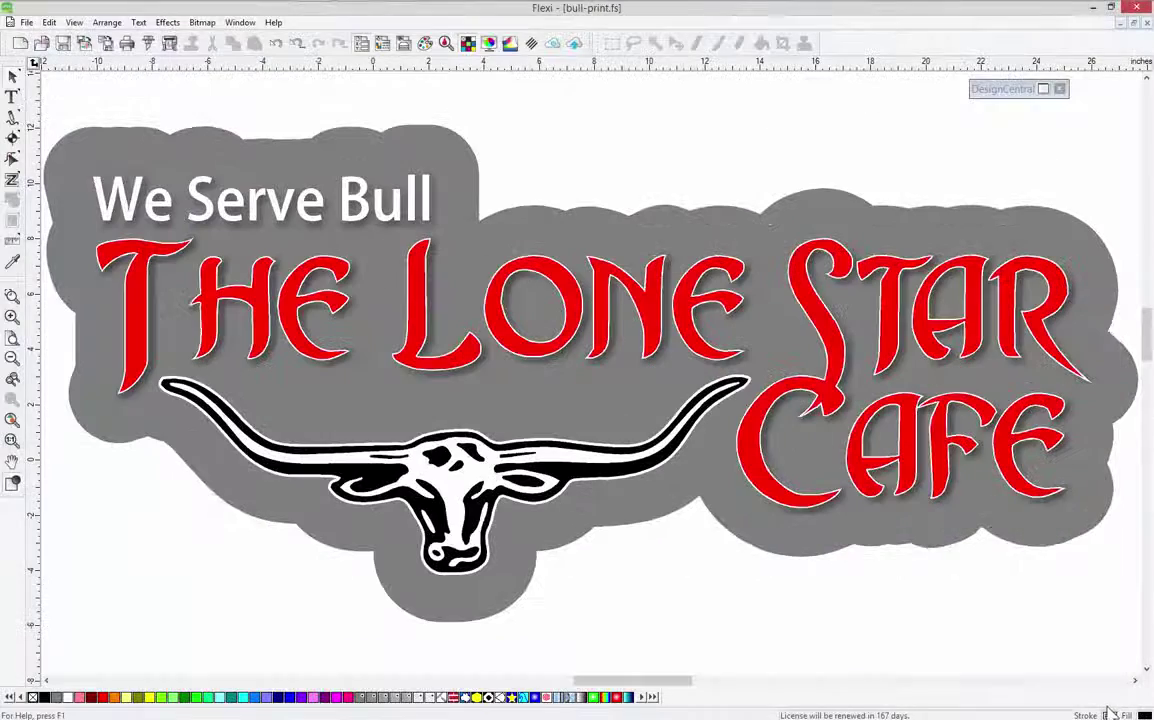
Close RIP and Print, show the SAi Cloud panel, and move DesignCentral aside.
{"action": "left_click", "coordinate": [1120, 709]}
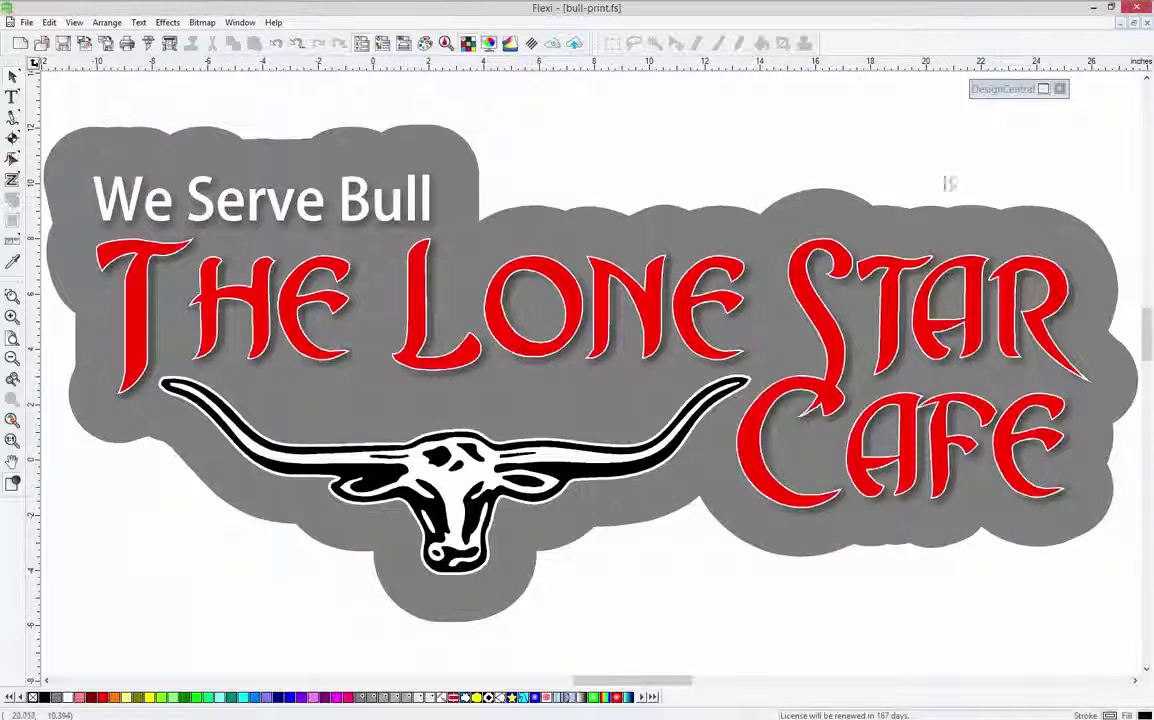
{"action": "left_click", "coordinate": [557, 47]}
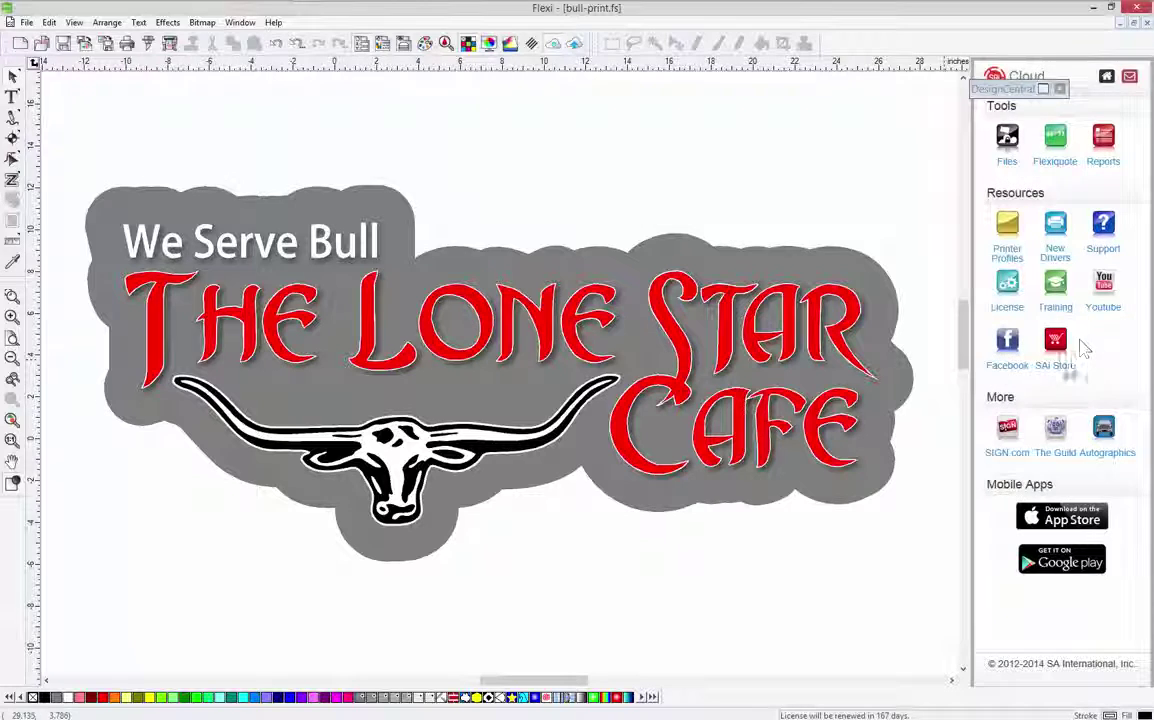
{"action": "left_click_drag", "start_coordinate": [975, 89], "coordinate": [822, 100]}
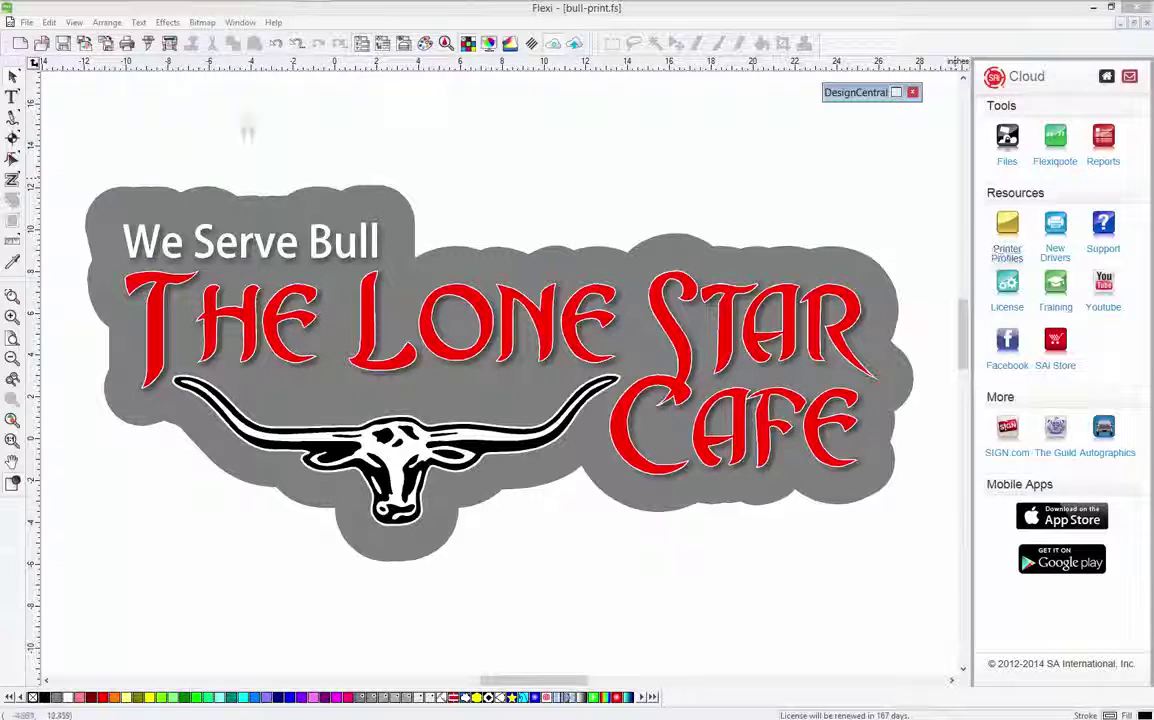
Send the design to RIP and Print, dismiss the color settings prompt, and close it.
{"action": "left_click", "coordinate": [148, 43]}
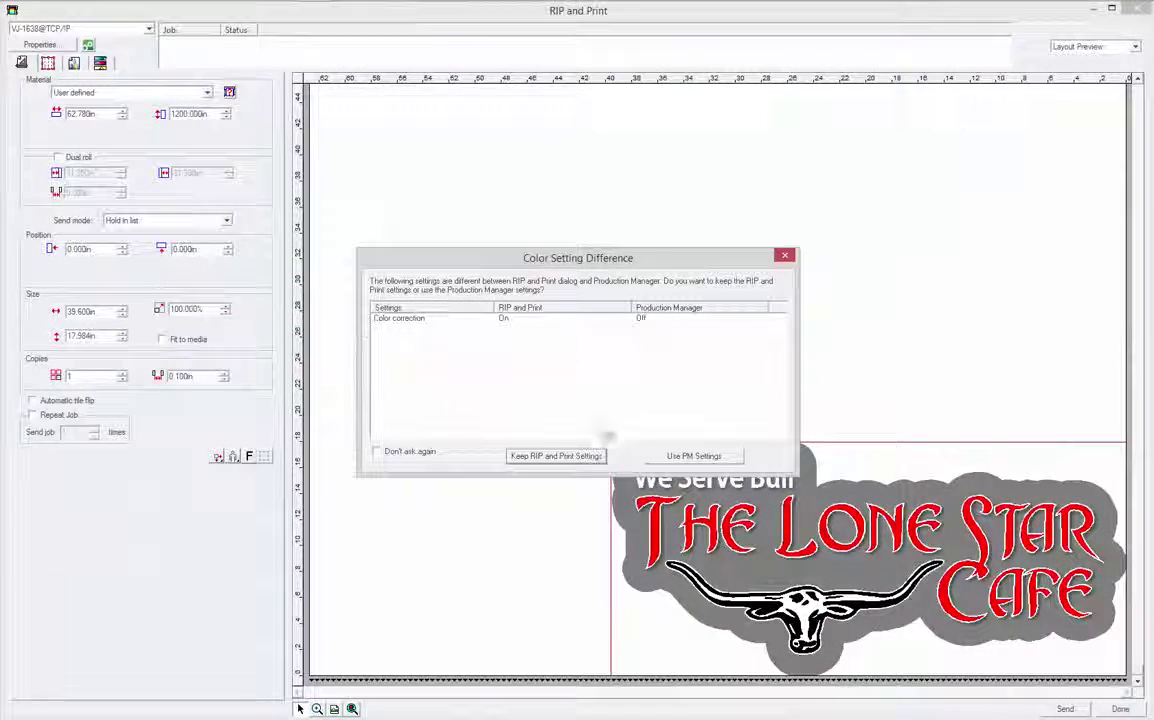
{"action": "left_click", "coordinate": [786, 257]}
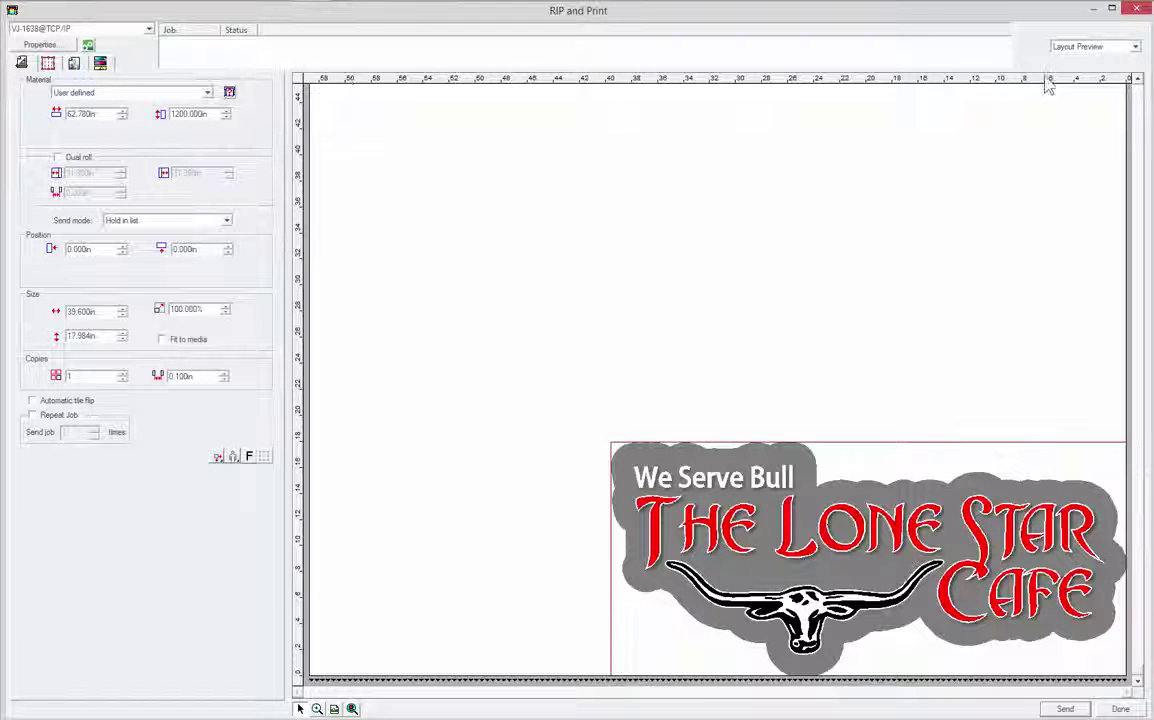
{"action": "left_click", "coordinate": [1122, 709]}
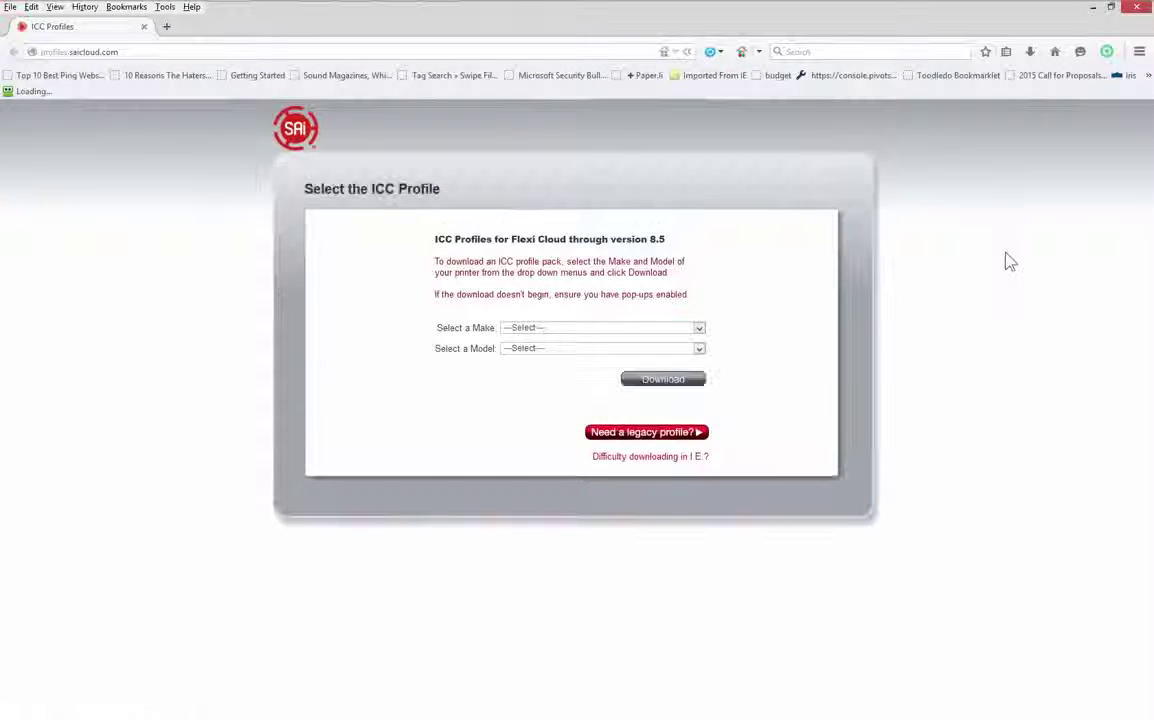
Download the ICC profile pack for Make Mutoh, Model Mutoh VJ-1638.
{"action": "left_click", "coordinate": [632, 338]}
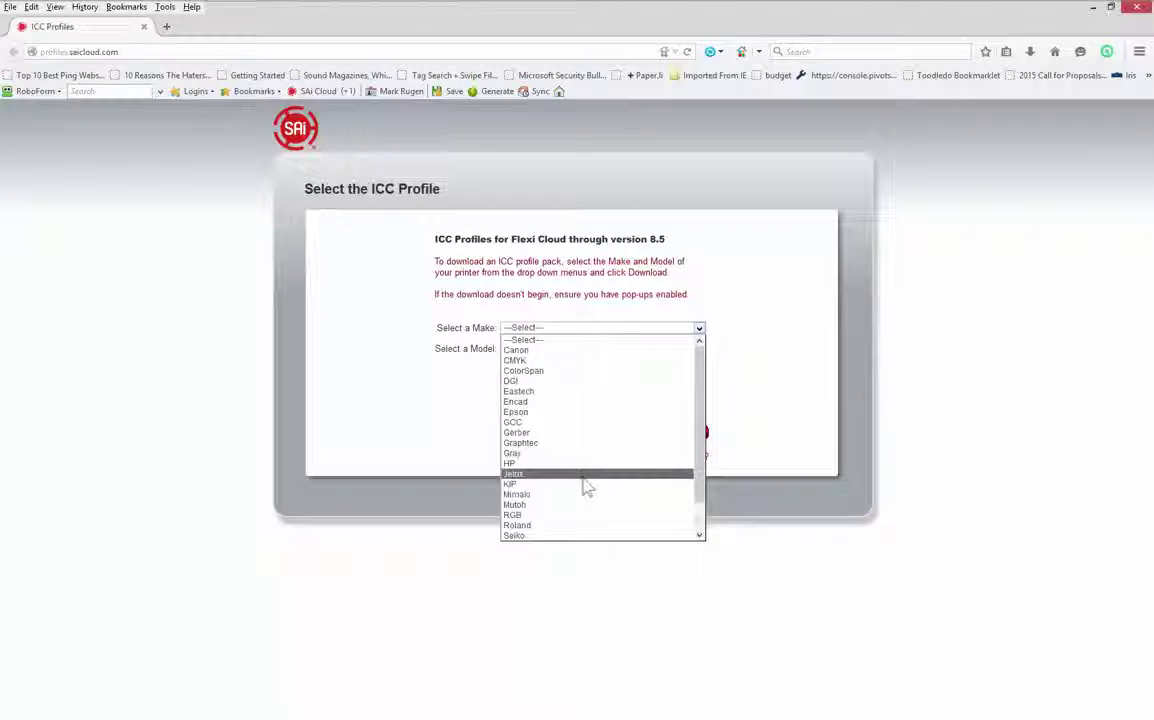
{"action": "left_click", "coordinate": [578, 507]}
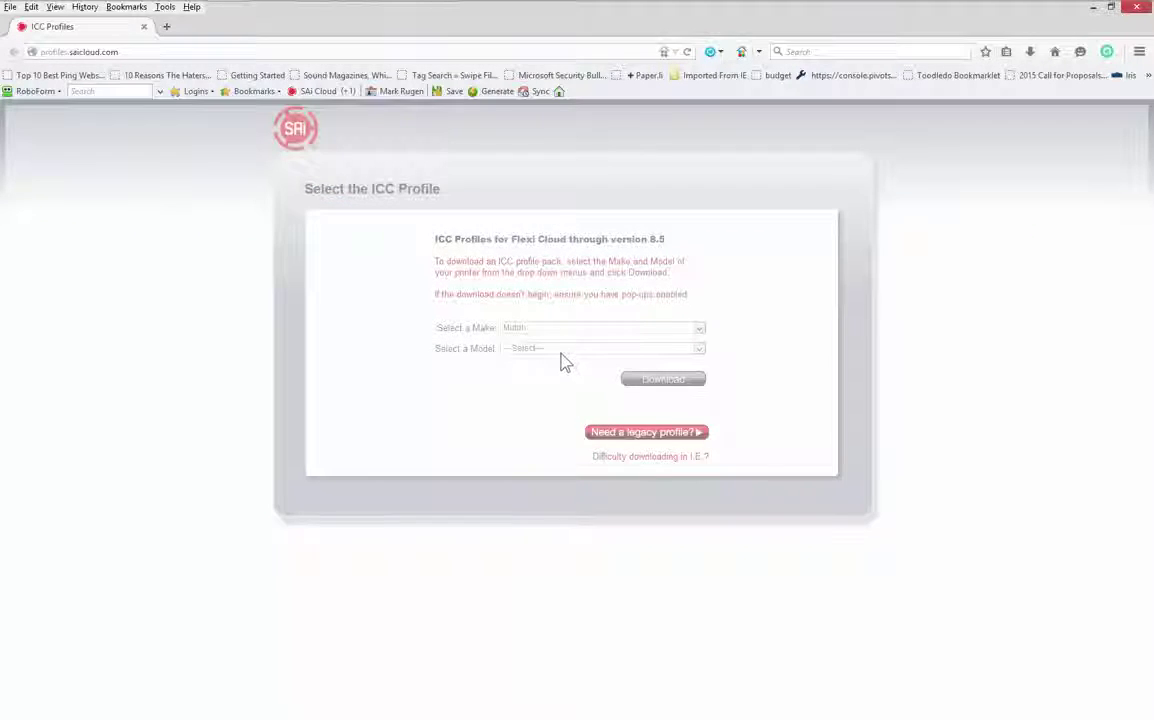
{"action": "left_click", "coordinate": [560, 350]}
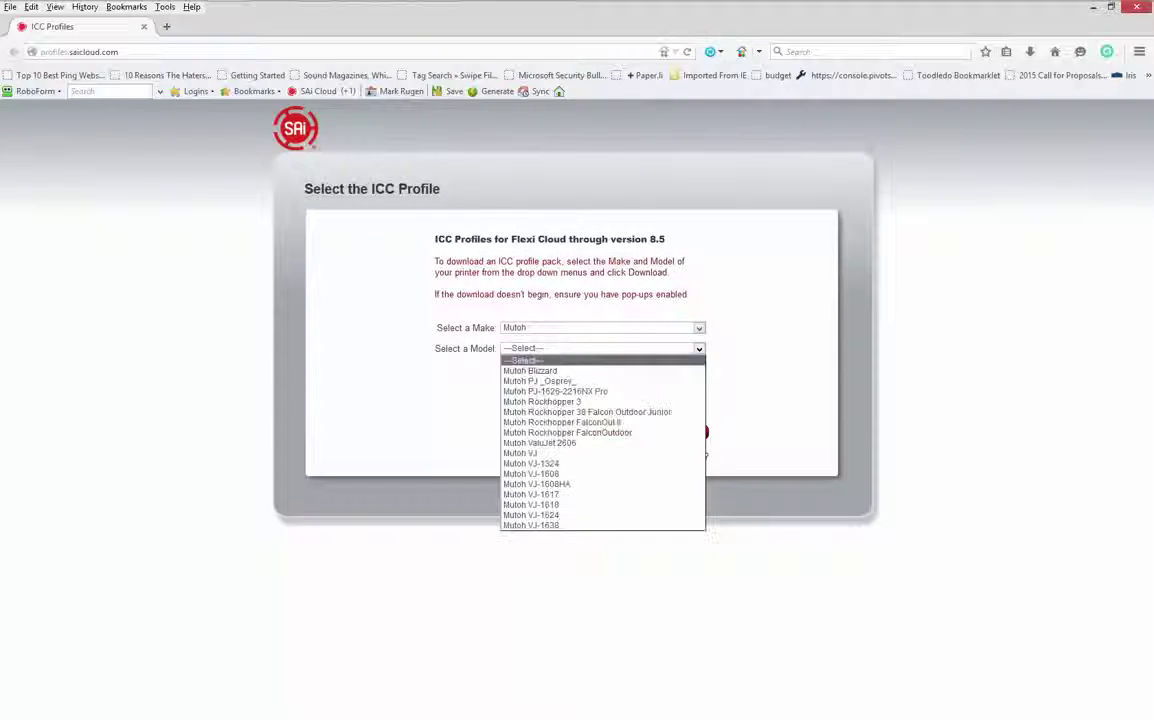
{"action": "left_click", "coordinate": [580, 526]}
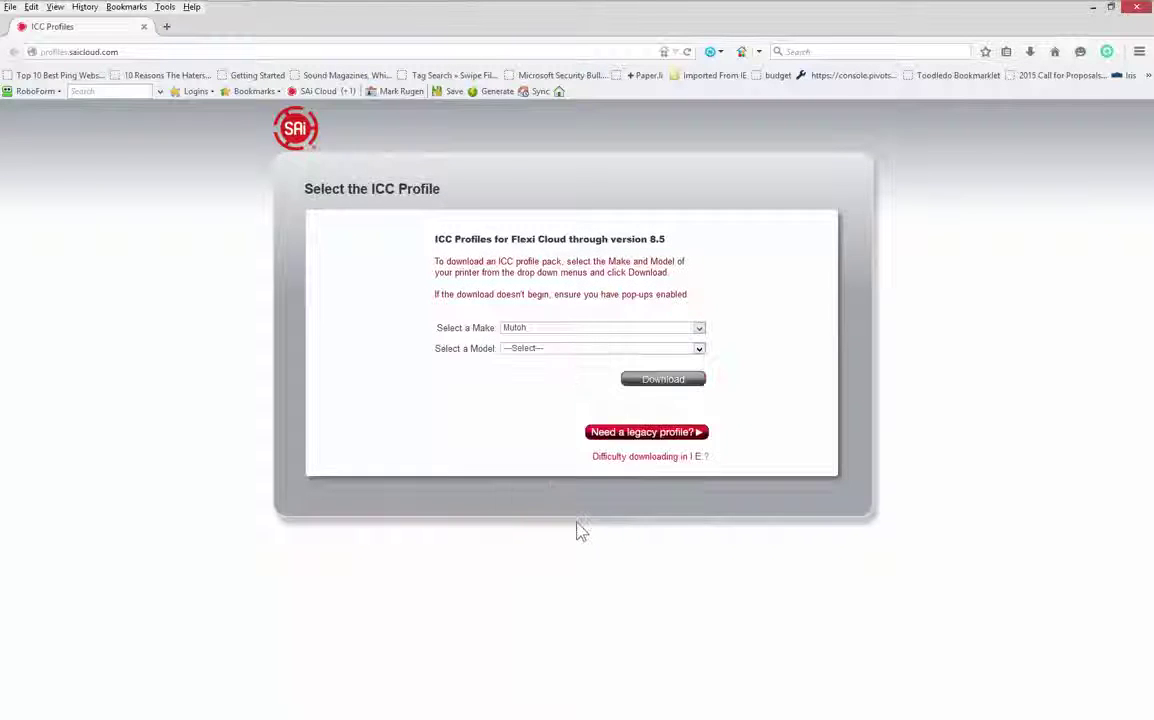
{"action": "left_click", "coordinate": [665, 386]}
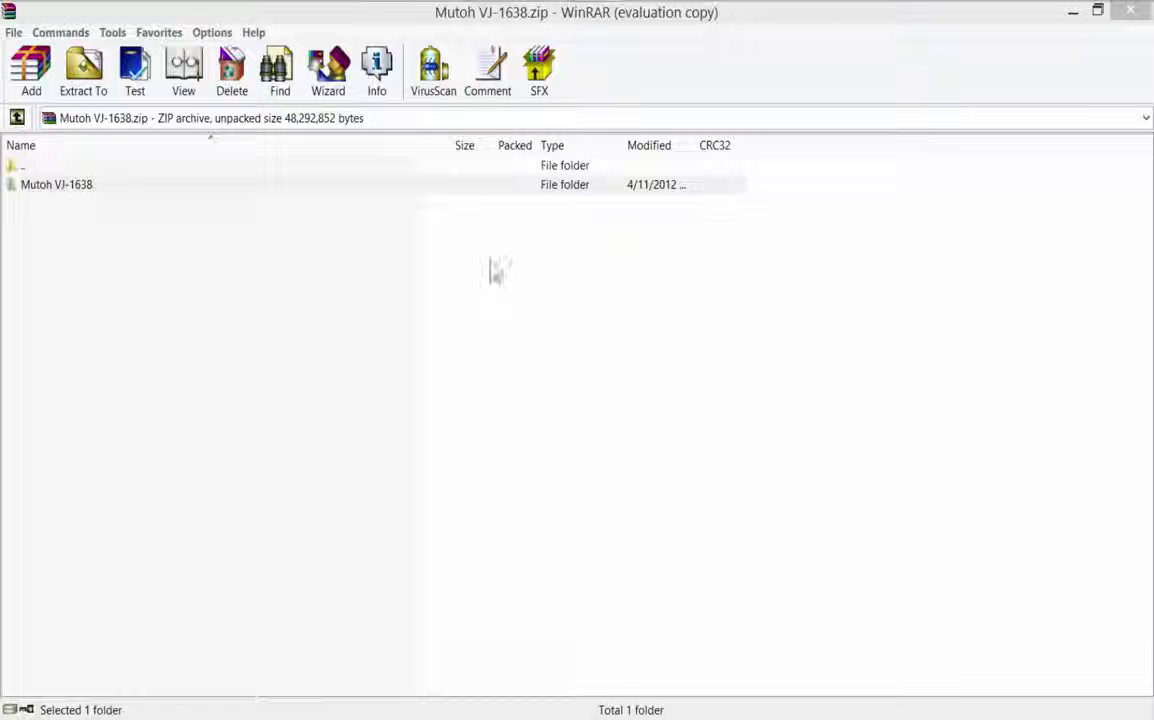
Extract the Mutoh VJ-1638 folder to the Desktop and close WinRAR.
{"action": "left_click", "coordinate": [30, 187]}
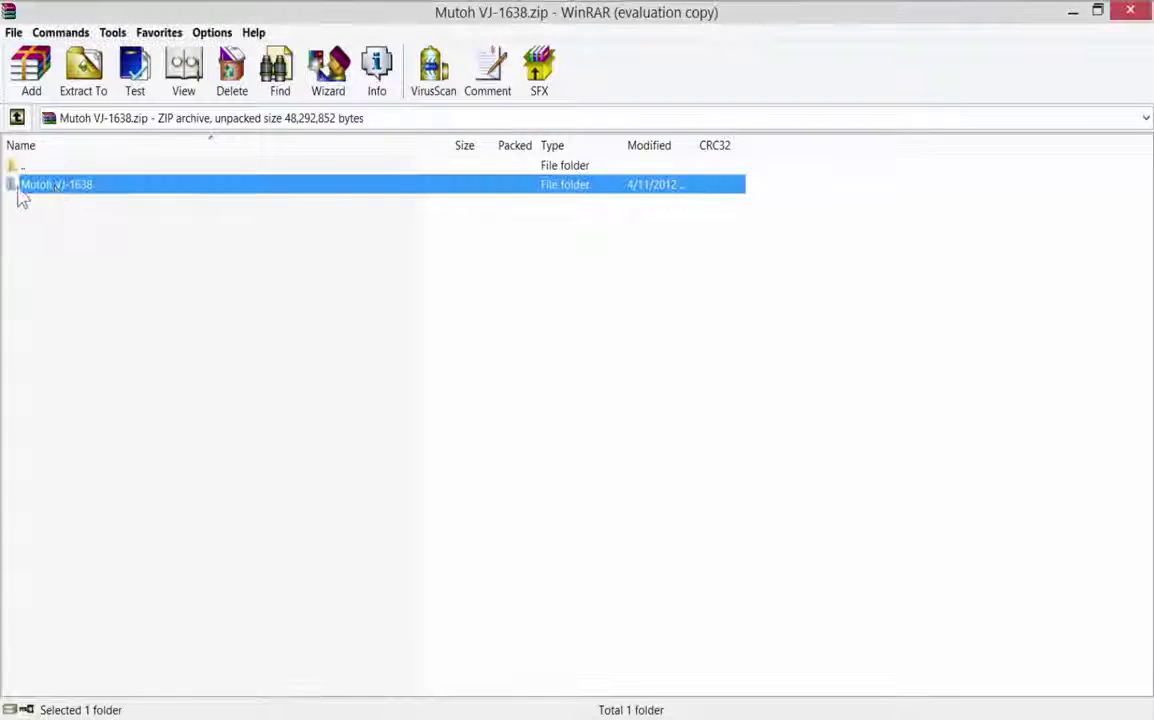
{"action": "left_click", "coordinate": [138, 246]}
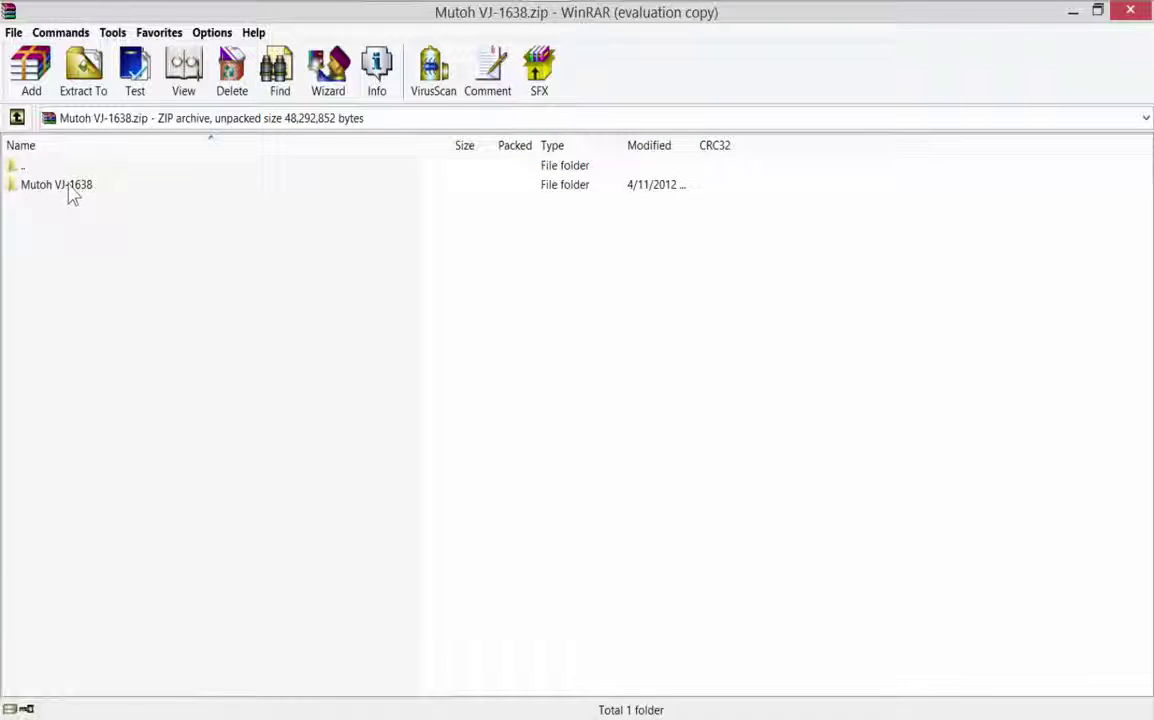
{"action": "left_click", "coordinate": [83, 72]}
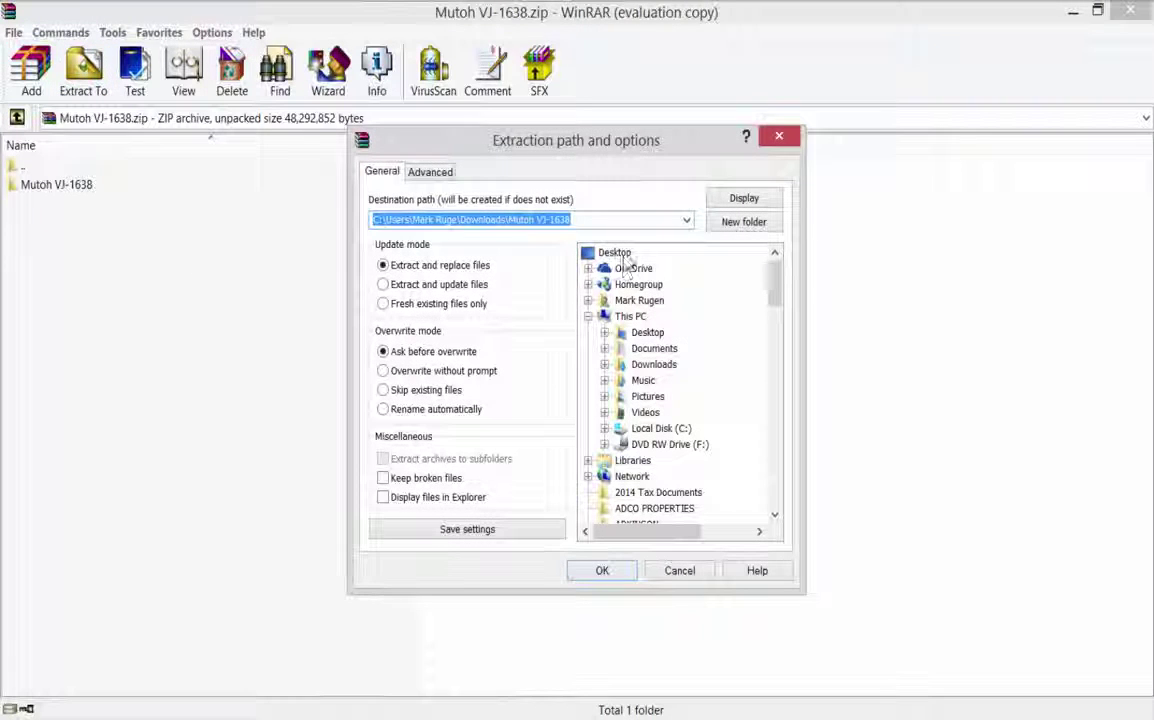
{"action": "left_click", "coordinate": [617, 253]}
{"action": "left_click", "coordinate": [602, 570]}
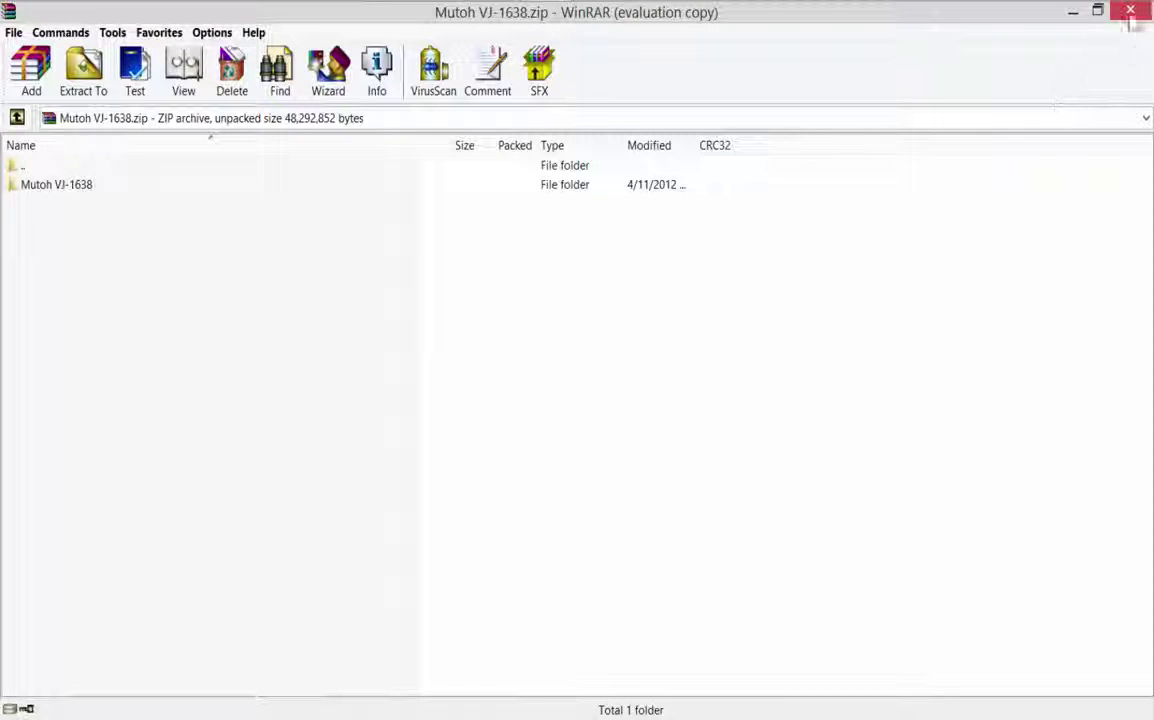
{"action": "left_click", "coordinate": [1131, 14]}
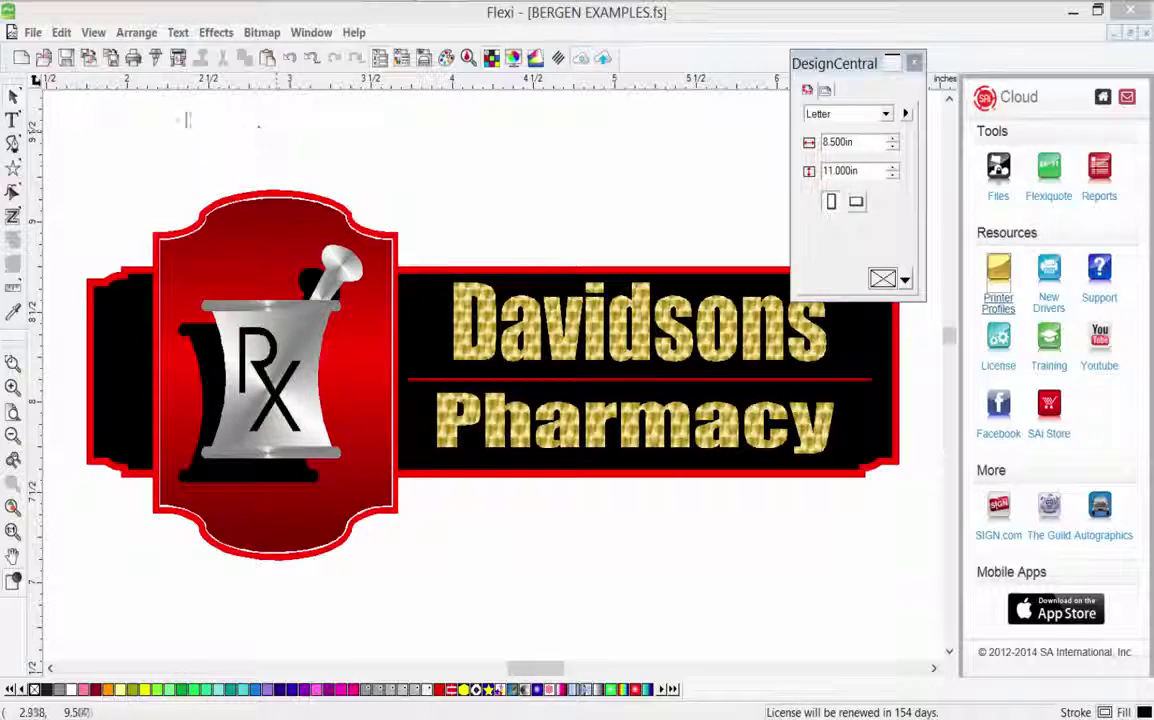
Send the pharmacy design to RIP and Print and add a new output profile from file.
{"action": "left_click", "coordinate": [155, 57]}
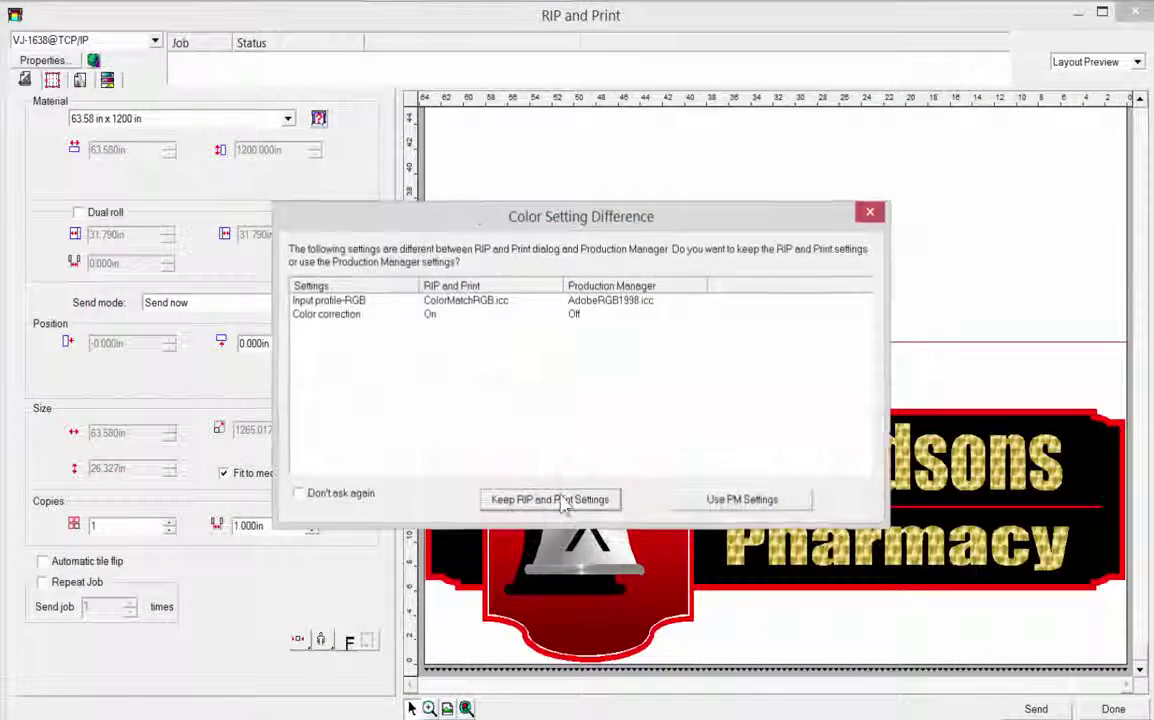
{"action": "left_click", "coordinate": [558, 501]}
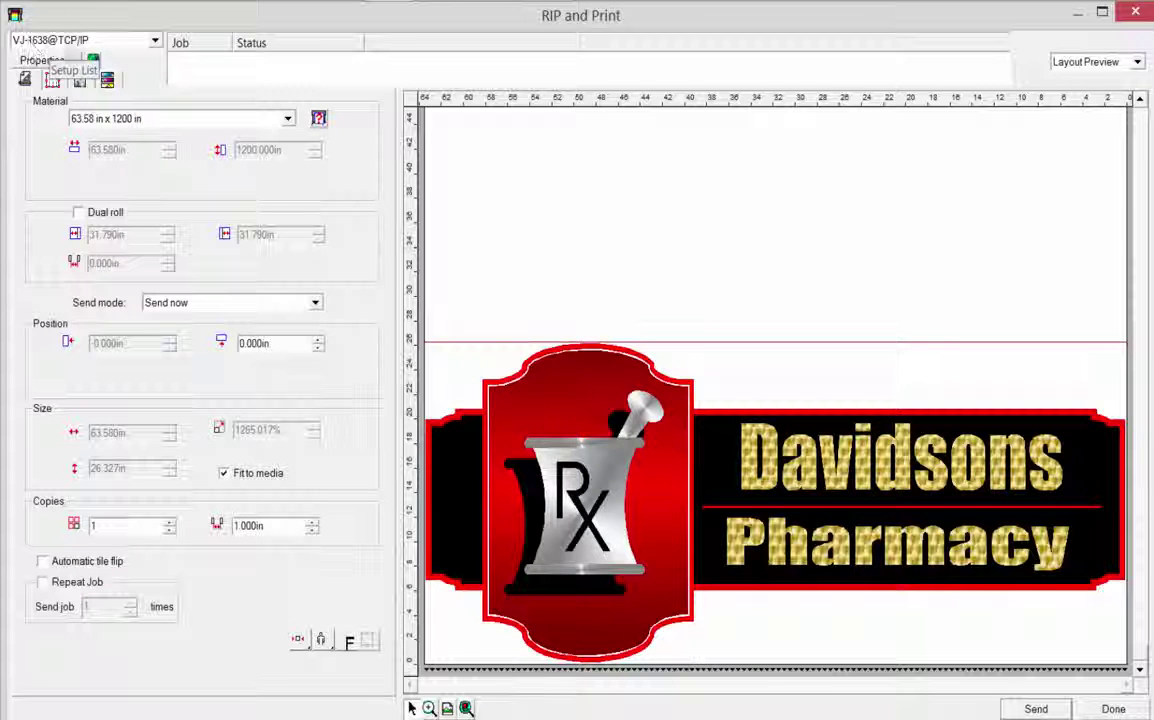
{"action": "left_click", "coordinate": [80, 80]}
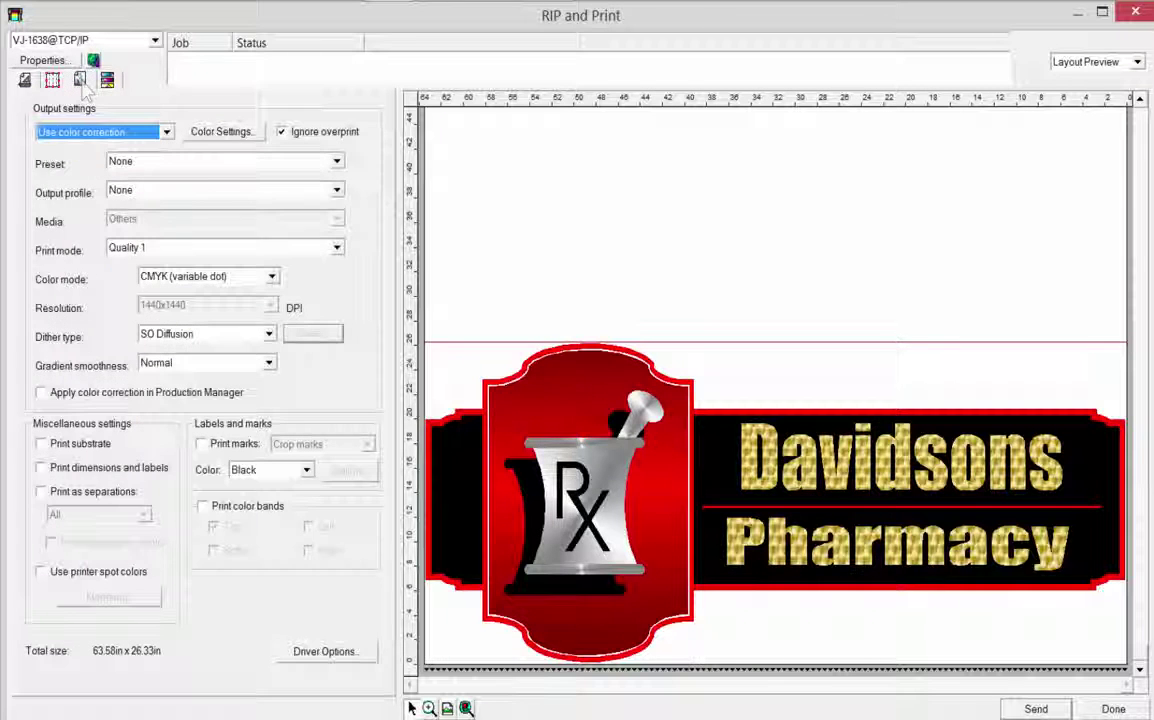
{"action": "left_click", "coordinate": [145, 194]}
{"action": "left_click", "coordinate": [122, 220]}
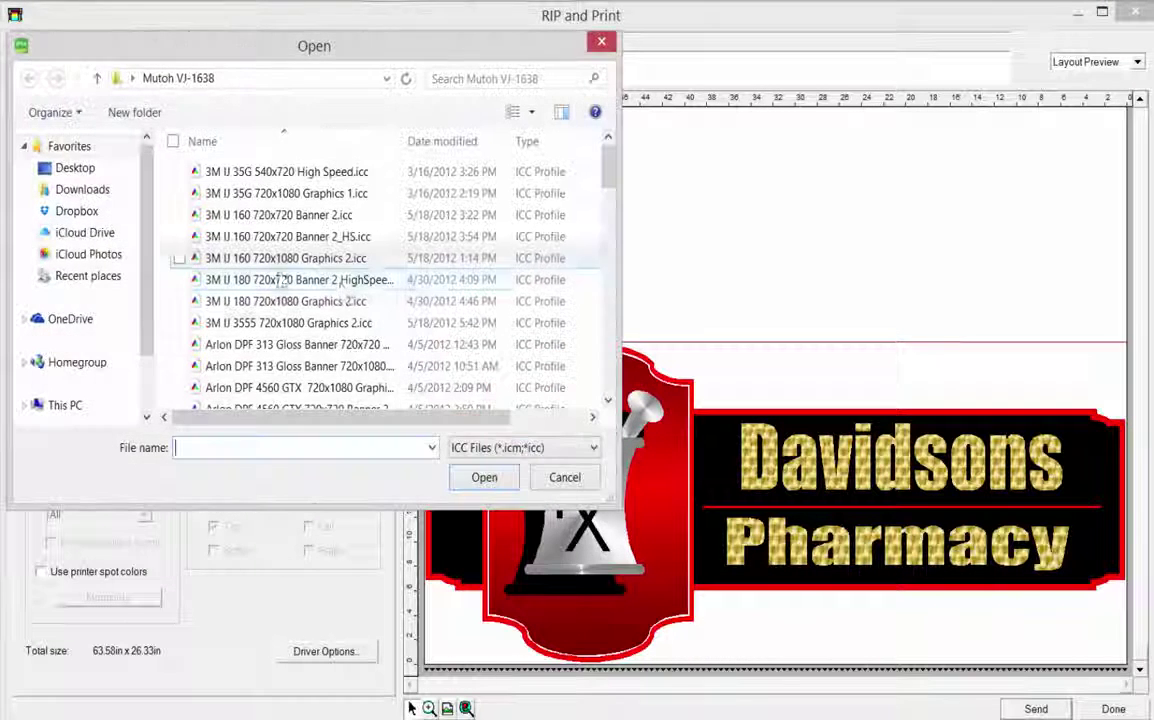
Select all ICC profiles in the Desktop's Mutoh VJ-1638 folder and open them.
{"action": "left_click", "coordinate": [97, 78]}
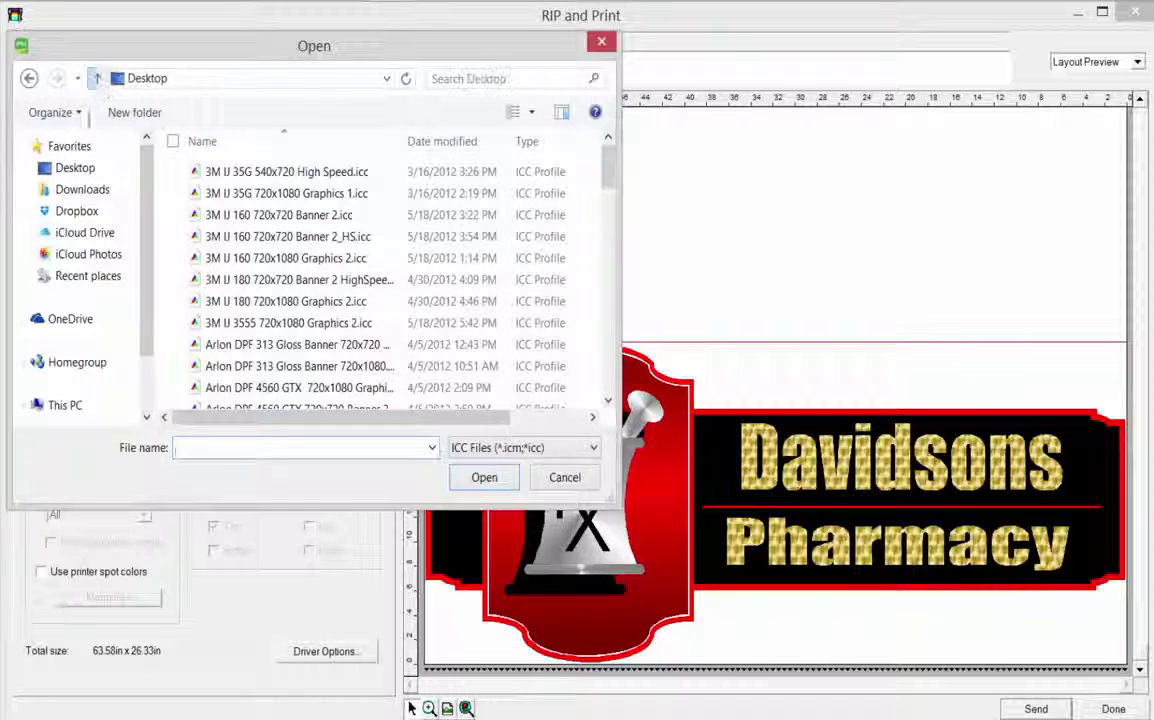
{"action": "left_click", "coordinate": [75, 170]}
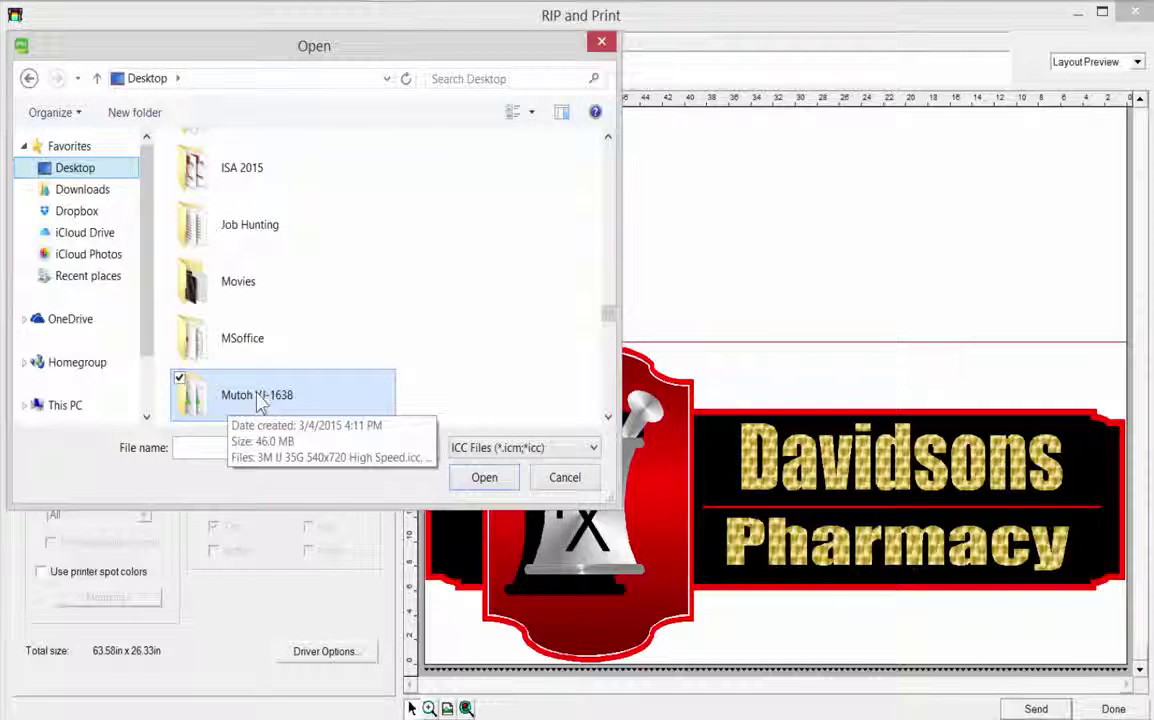
{"action": "double_click", "coordinate": [200, 394]}
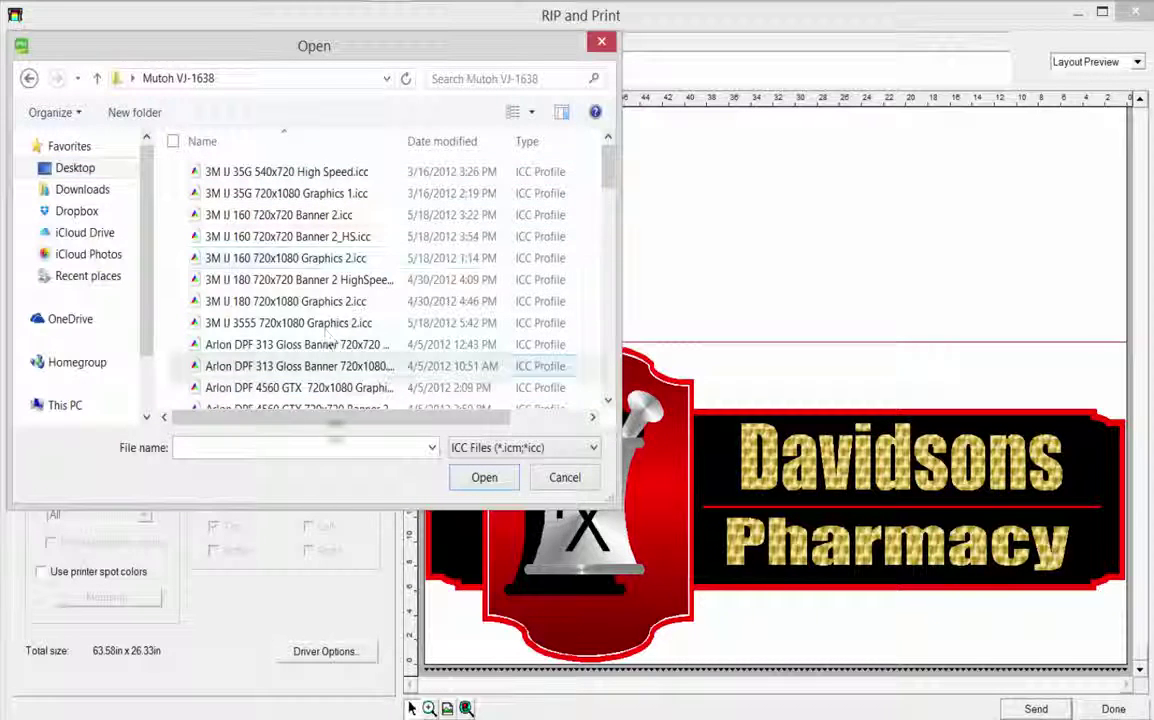
{"action": "left_click", "coordinate": [310, 172]}
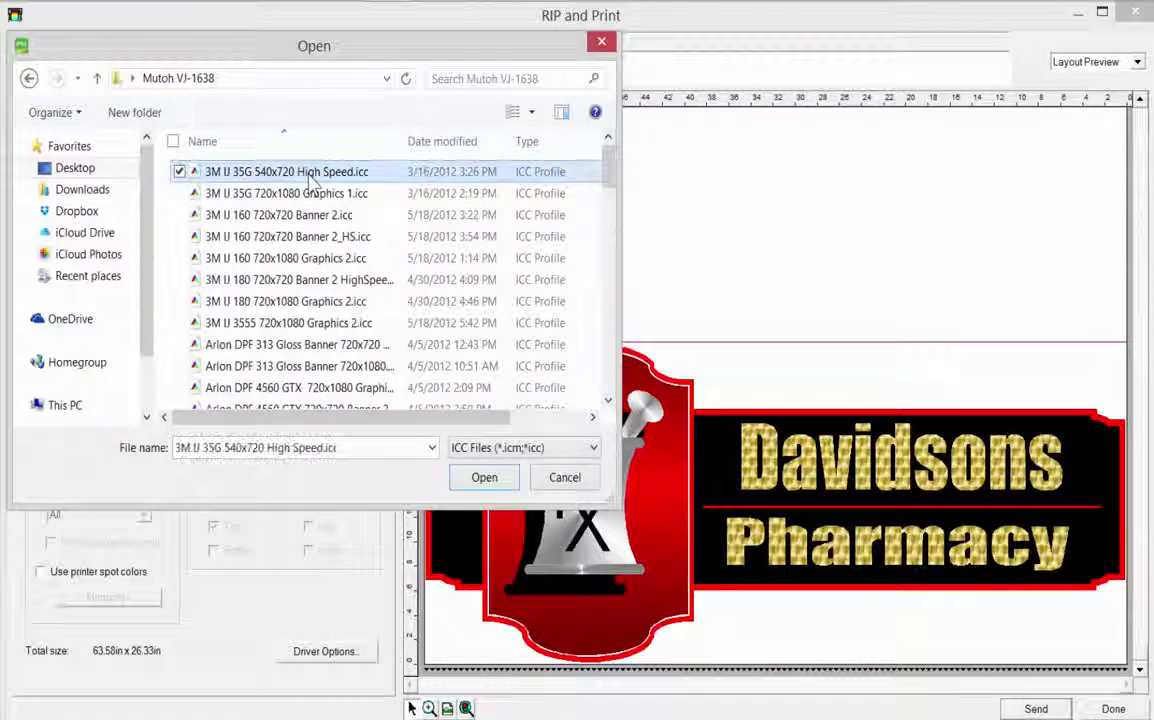
{"action": "key", "text": "ctrl+a"}
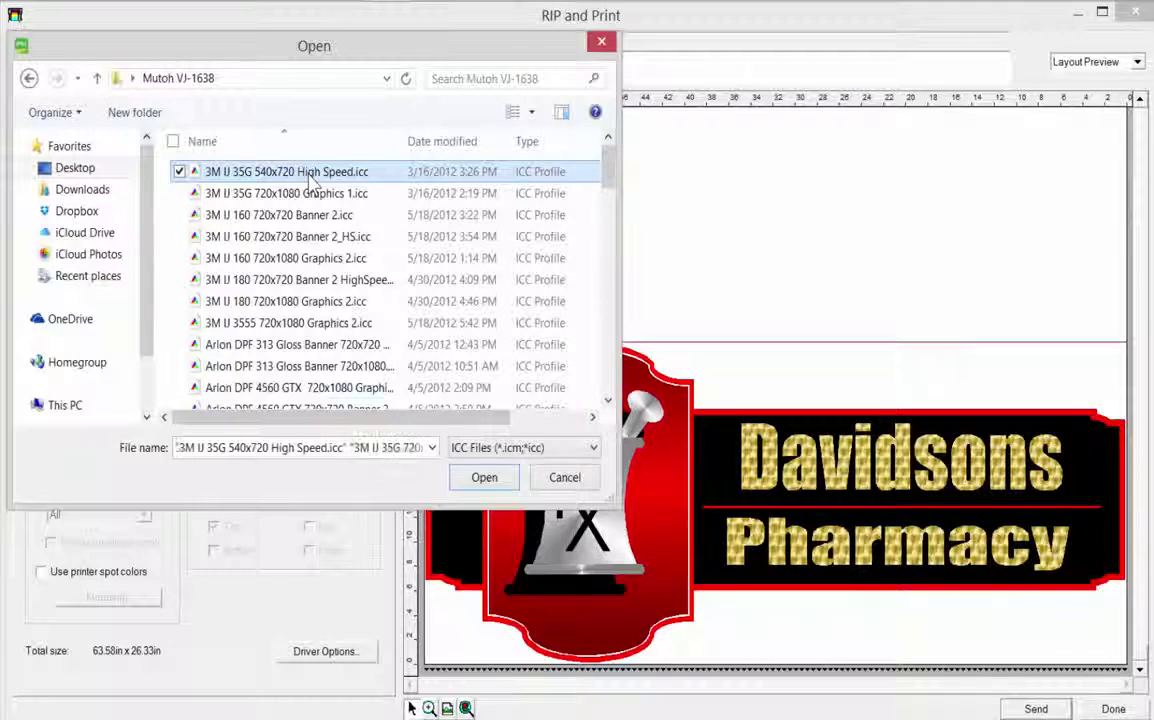
{"action": "left_click_drag", "start_coordinate": [608, 180], "coordinate": [608, 368]}
{"action": "left_click", "coordinate": [484, 477]}
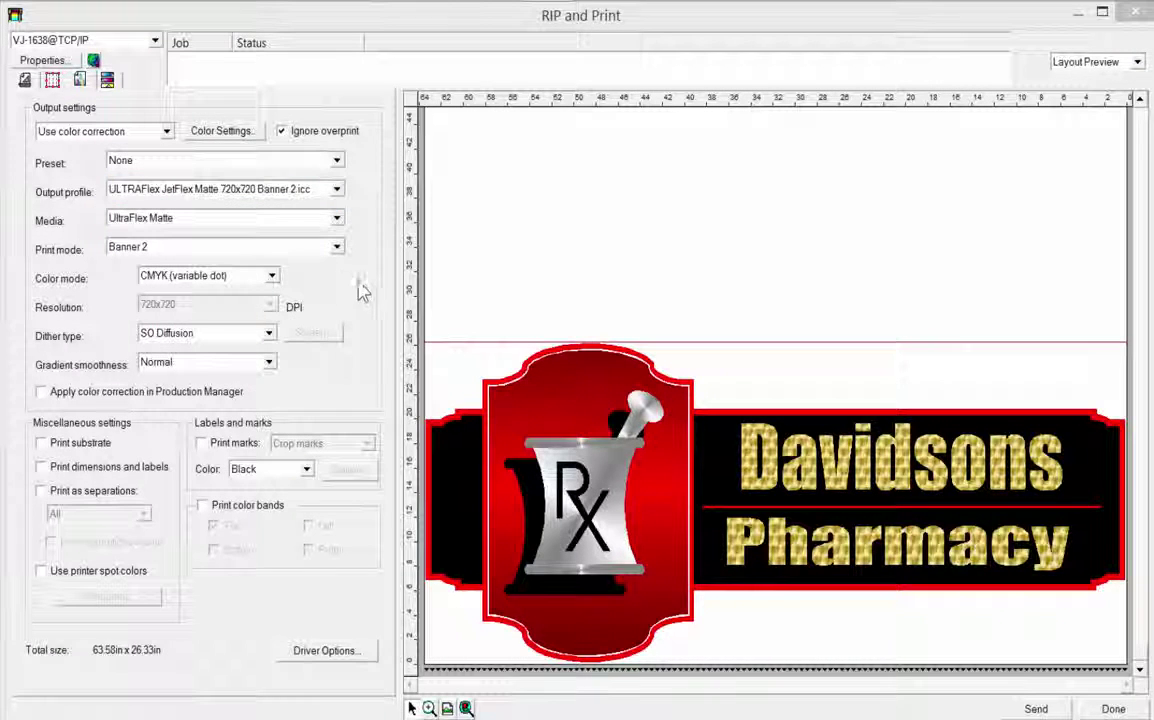
Set the output profile to 3M IJ 160 720x1080 Graphics 2.icc.
{"action": "left_click", "coordinate": [118, 189]}
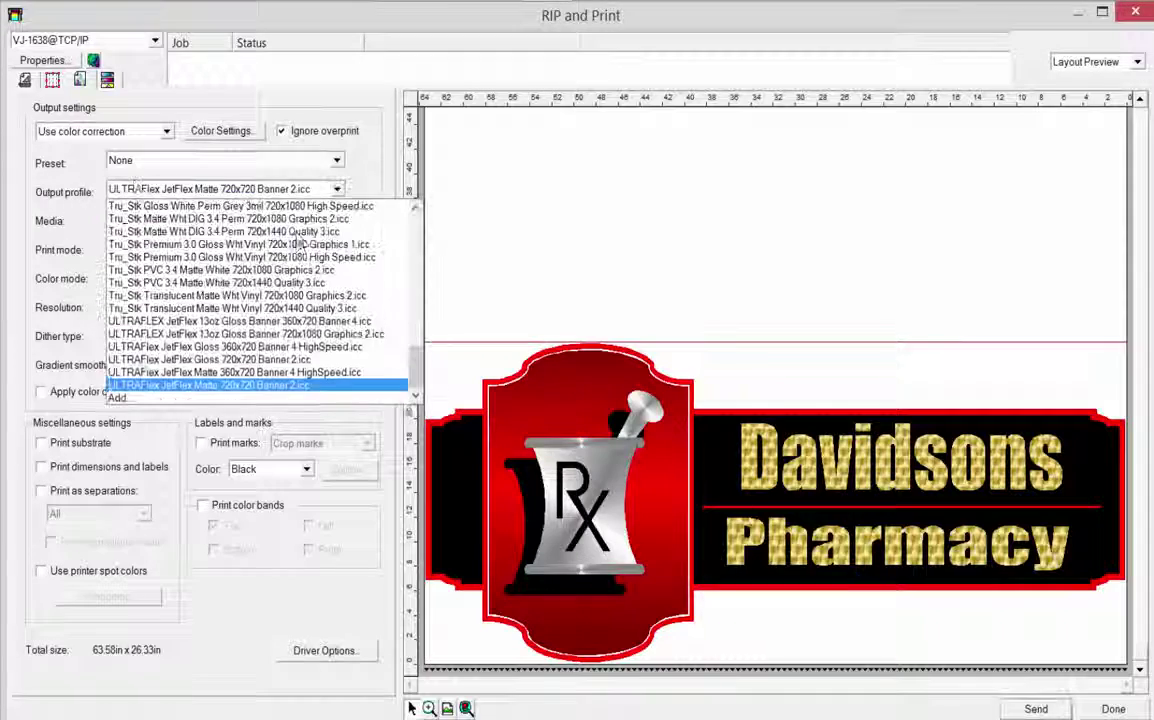
{"action": "left_click_drag", "start_coordinate": [415, 368], "coordinate": [425, 228]}
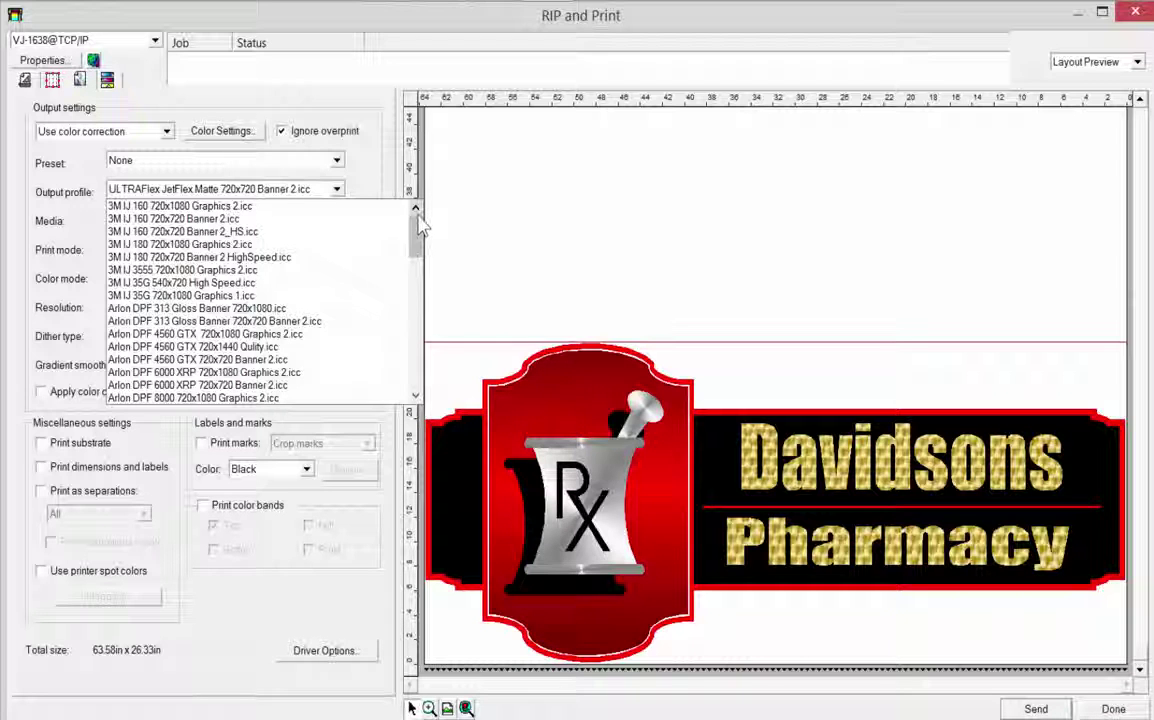
{"action": "left_click", "coordinate": [143, 207]}
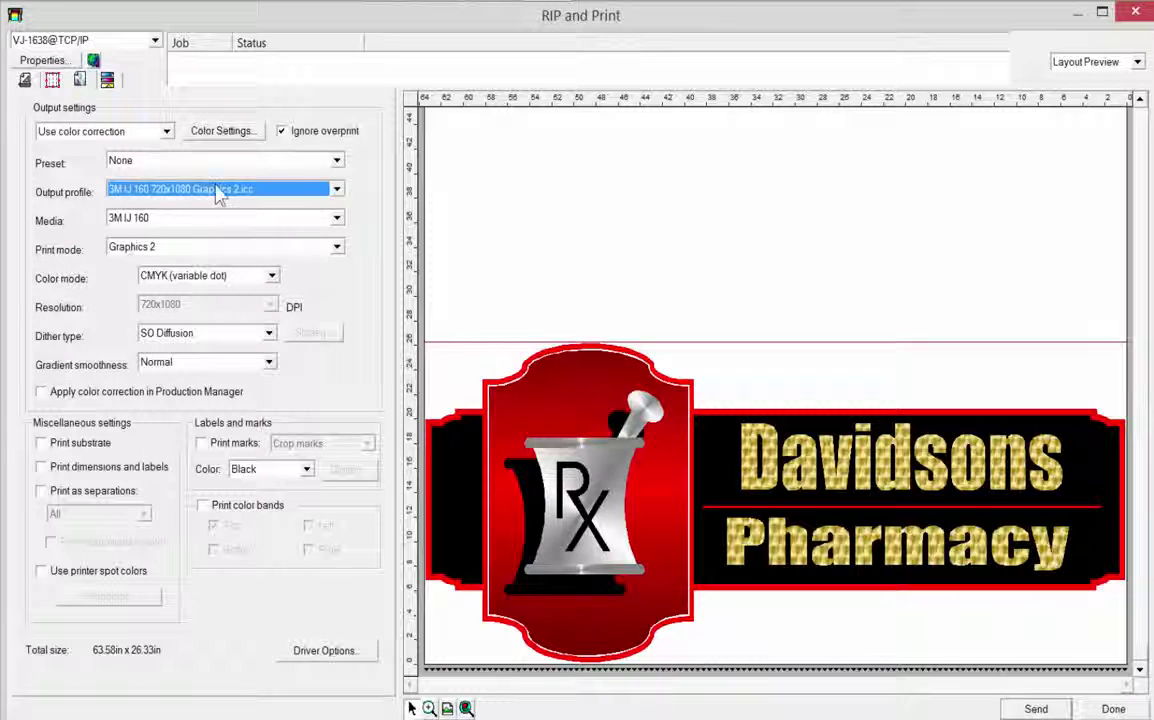
{"action": "left_click", "coordinate": [337, 189]}
{"action": "left_click", "coordinate": [349, 156]}
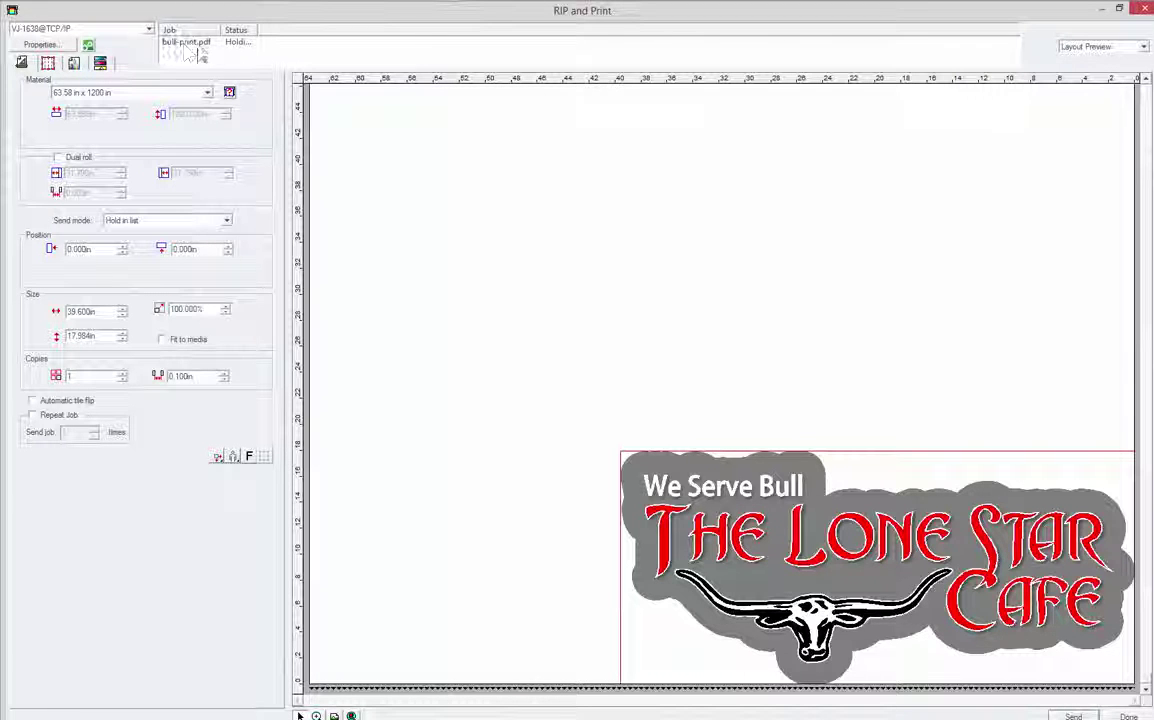
Widen the Status column to confirm bull-print.pdf is Holding, then return to Flexi.
{"action": "left_click_drag", "start_coordinate": [259, 30], "coordinate": [301, 30]}
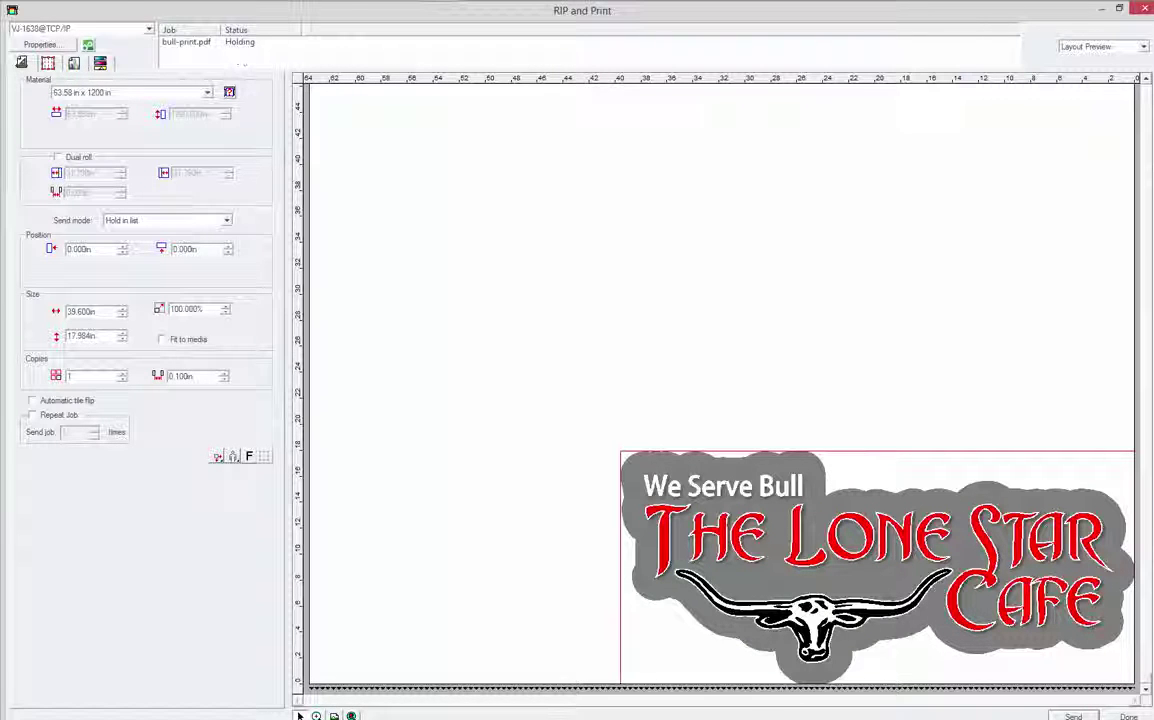
{"action": "mouse_move", "coordinate": [364, 14]}
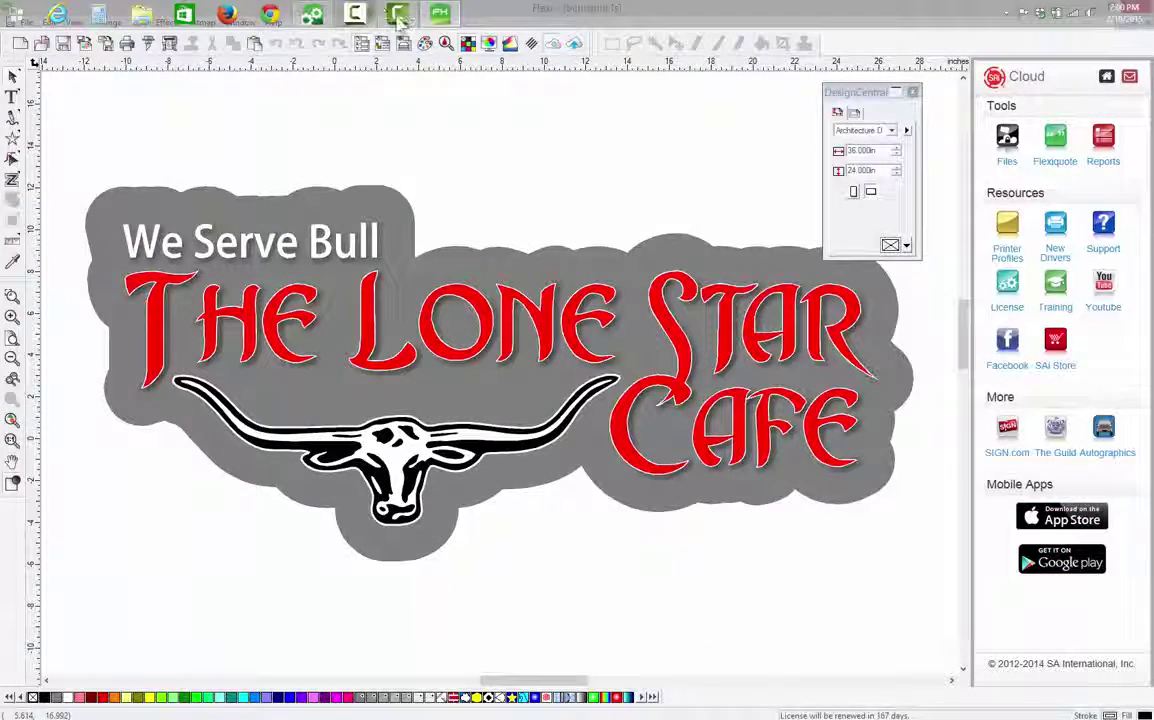
Review the Job Properties of bull-print.pdf, held for VJ-1638 with its Lone Star Cafe preview.
{"action": "left_click", "coordinate": [313, 18]}
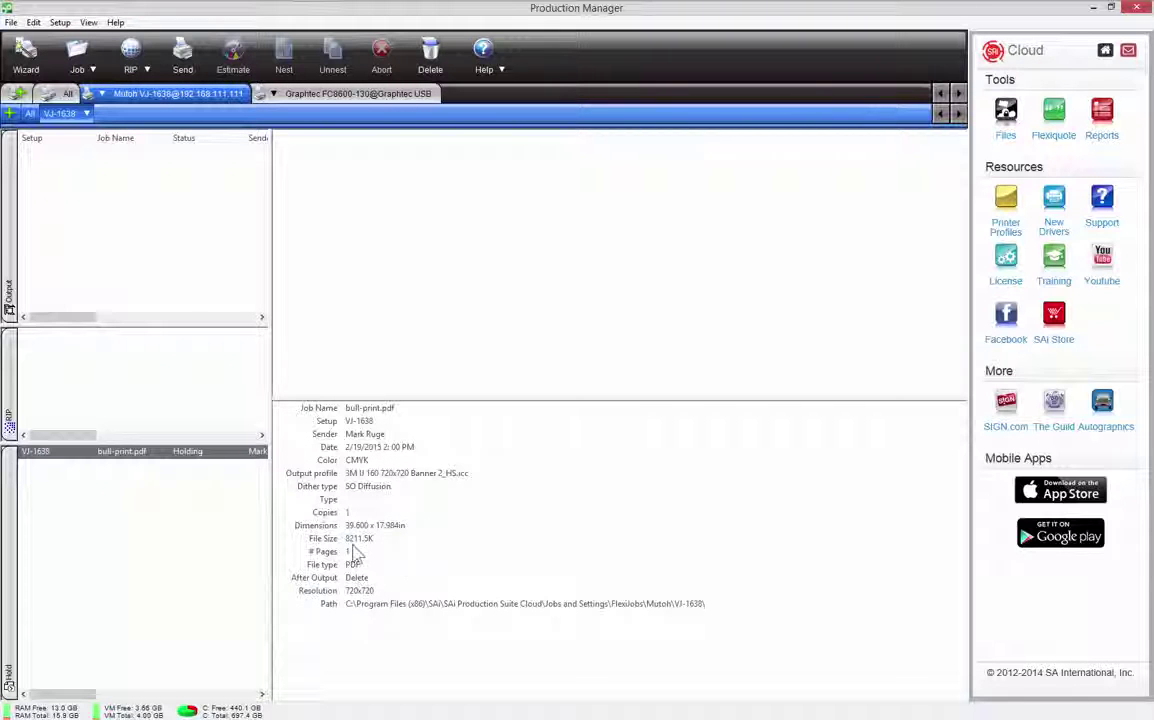
{"action": "double_click", "coordinate": [120, 453]}
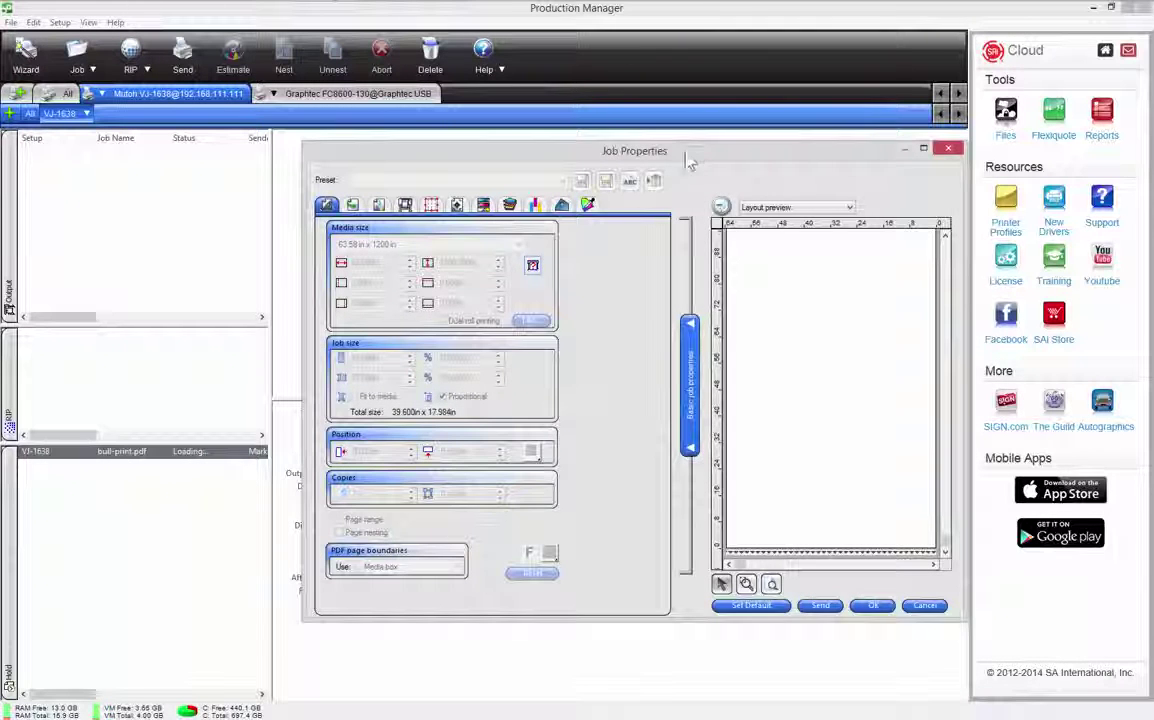
{"action": "left_click_drag", "start_coordinate": [688, 162], "coordinate": [613, 162]}
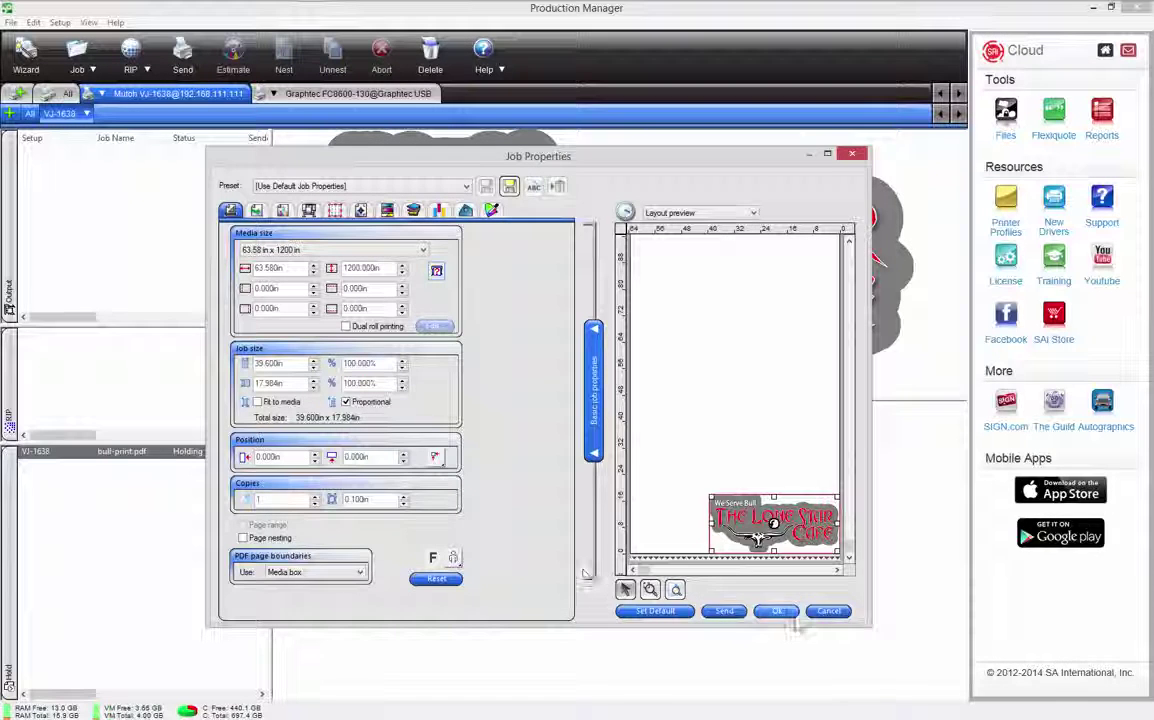
{"action": "left_click", "coordinate": [826, 611]}
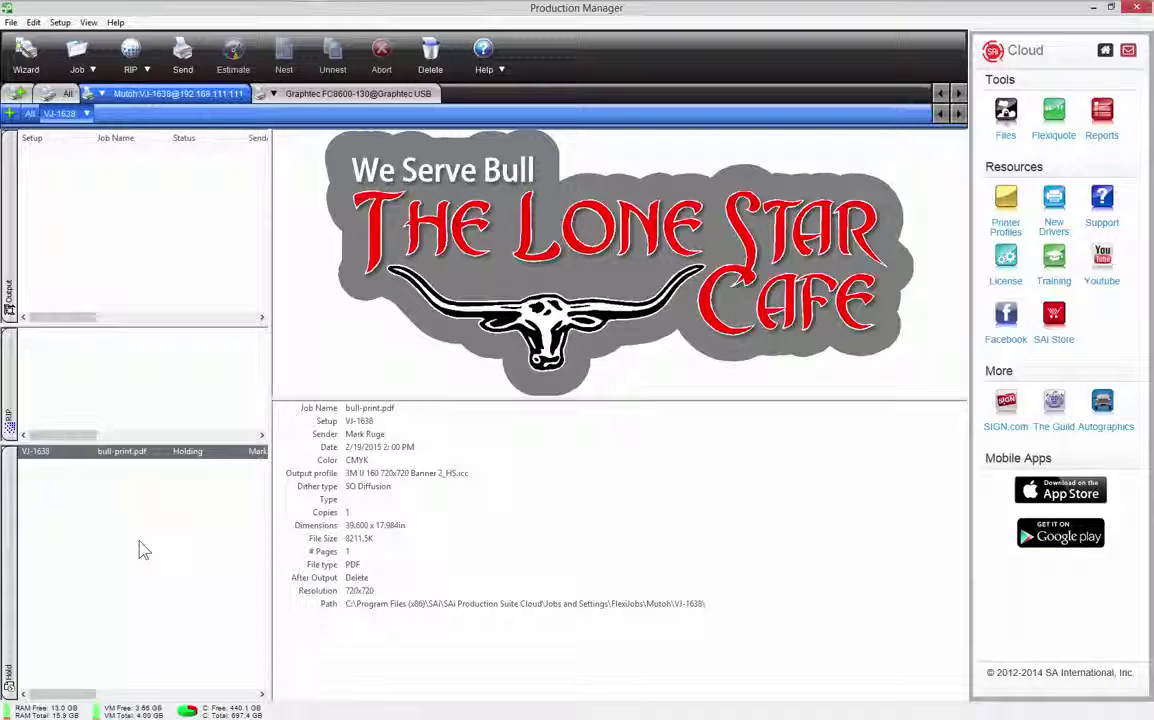
Rip bull-print.pdf by moving it from Hold into the RIP queue, then return to bull-print.fs in Flexi.
{"action": "left_click", "coordinate": [113, 457]}
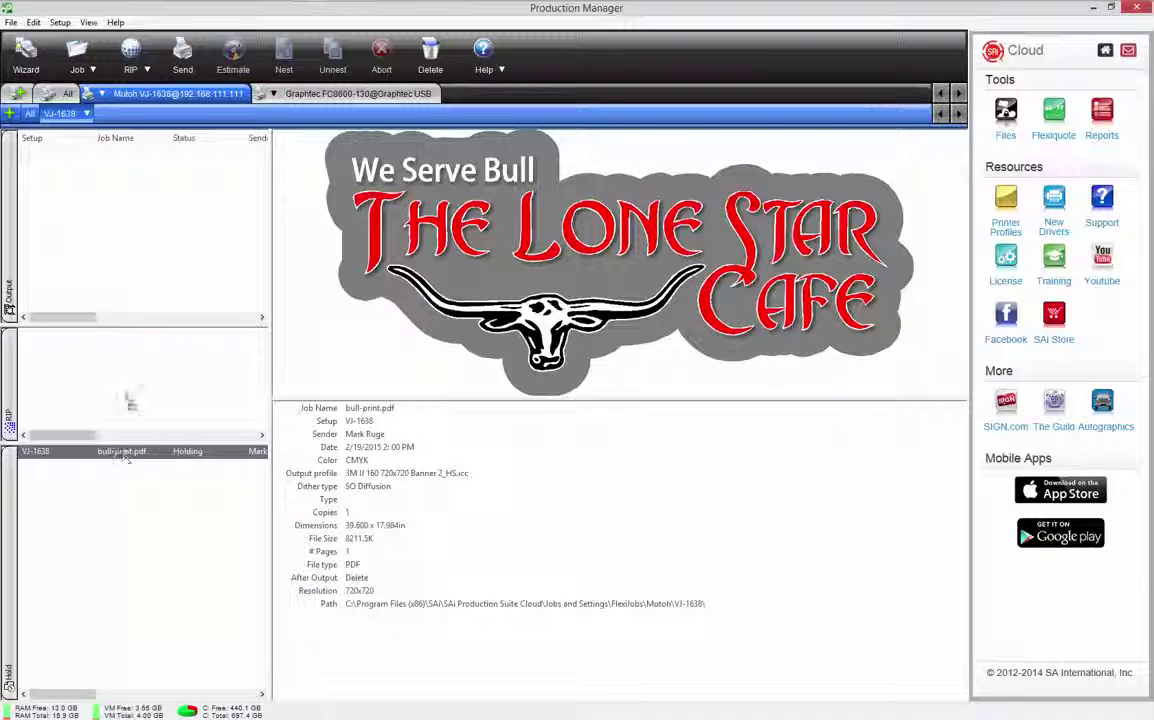
{"action": "left_click_drag", "start_coordinate": [121, 363], "coordinate": [121, 363]}
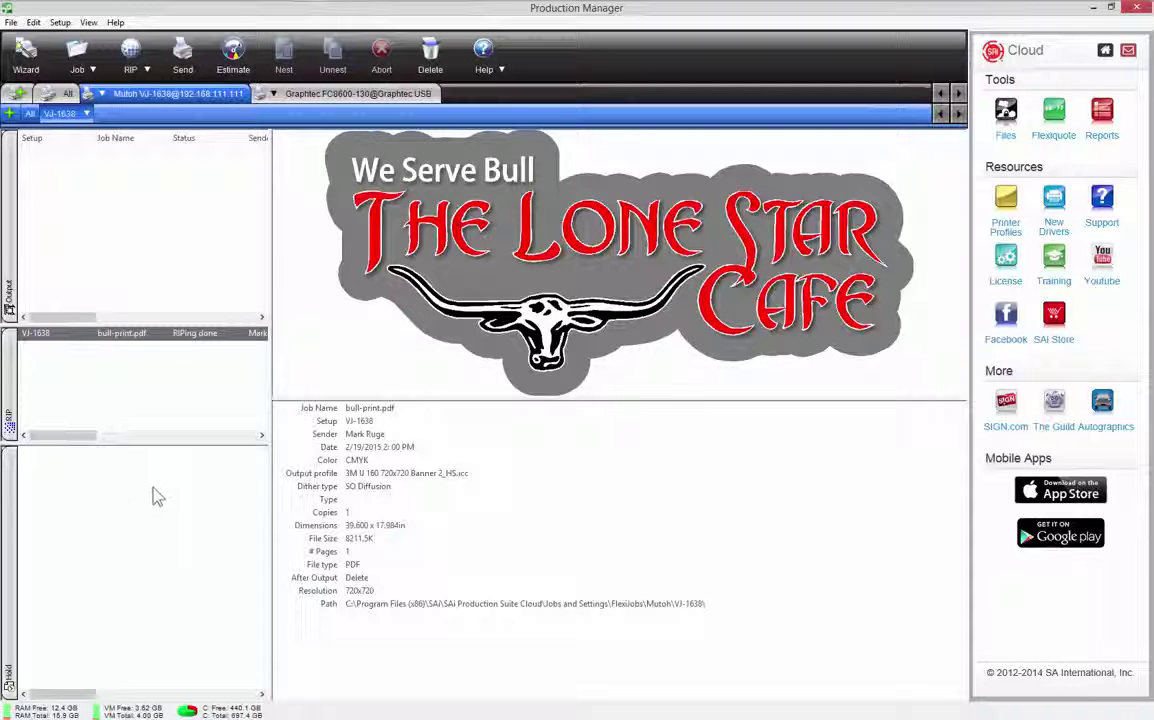
{"action": "left_click", "coordinate": [181, 488]}
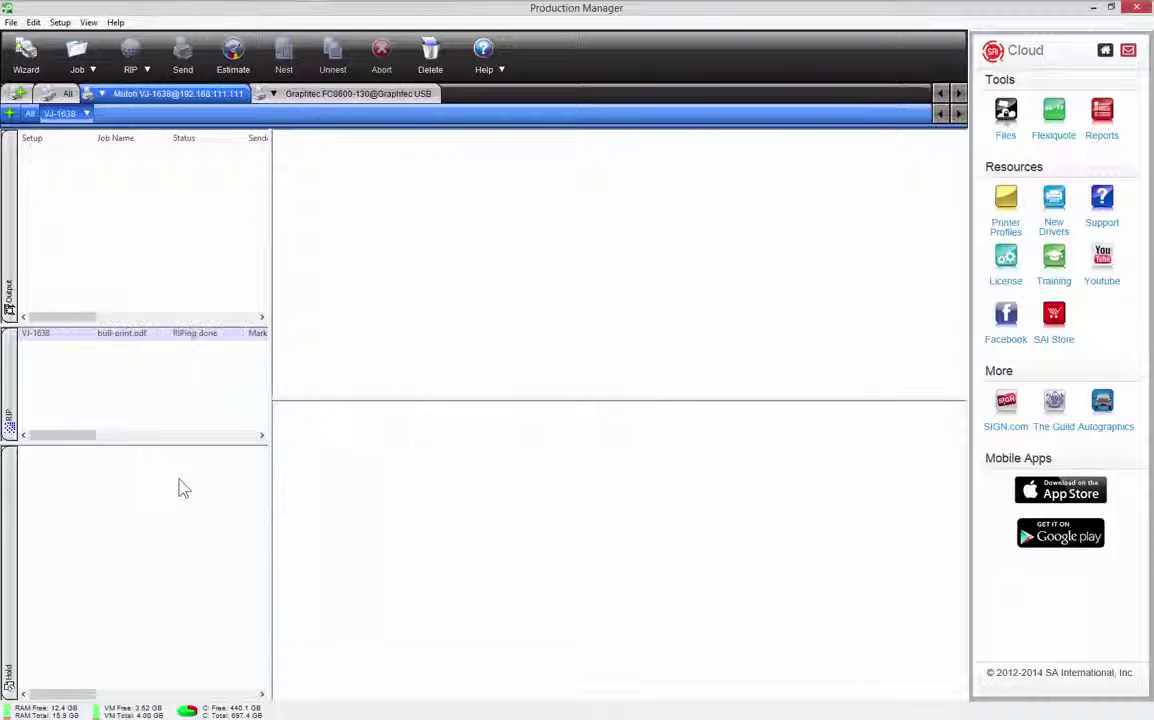
{"action": "left_click", "coordinate": [153, 334]}
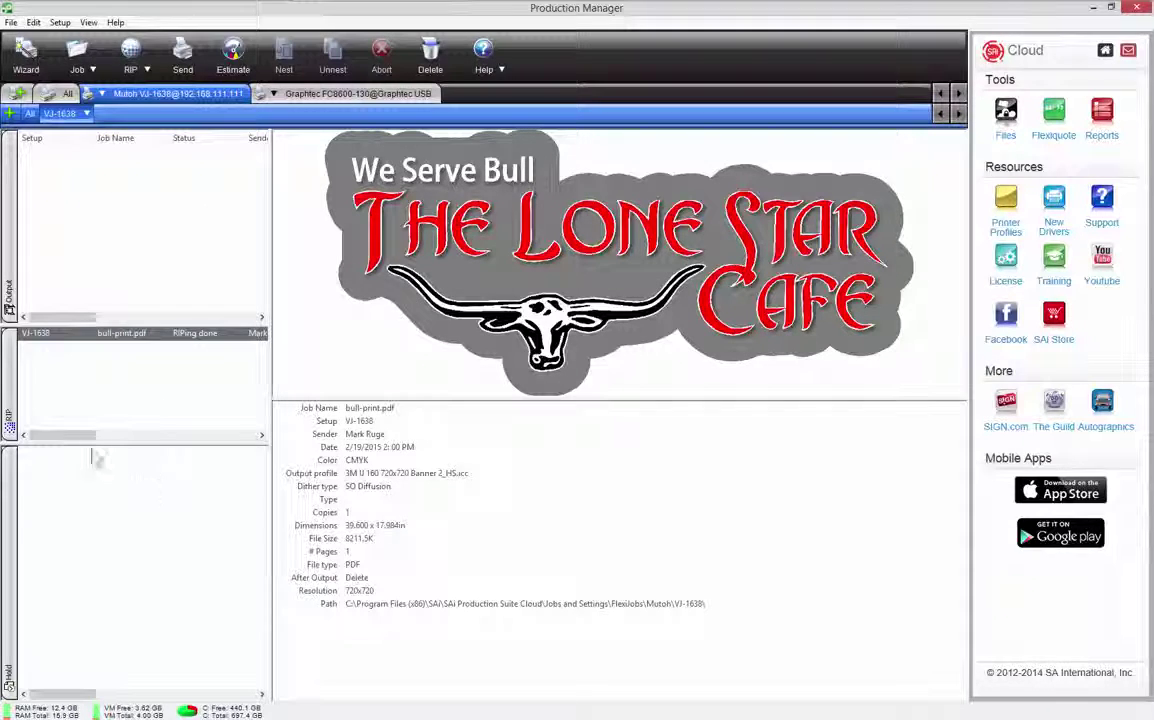
{"action": "left_click_drag", "start_coordinate": [150, 334], "coordinate": [130, 202]}
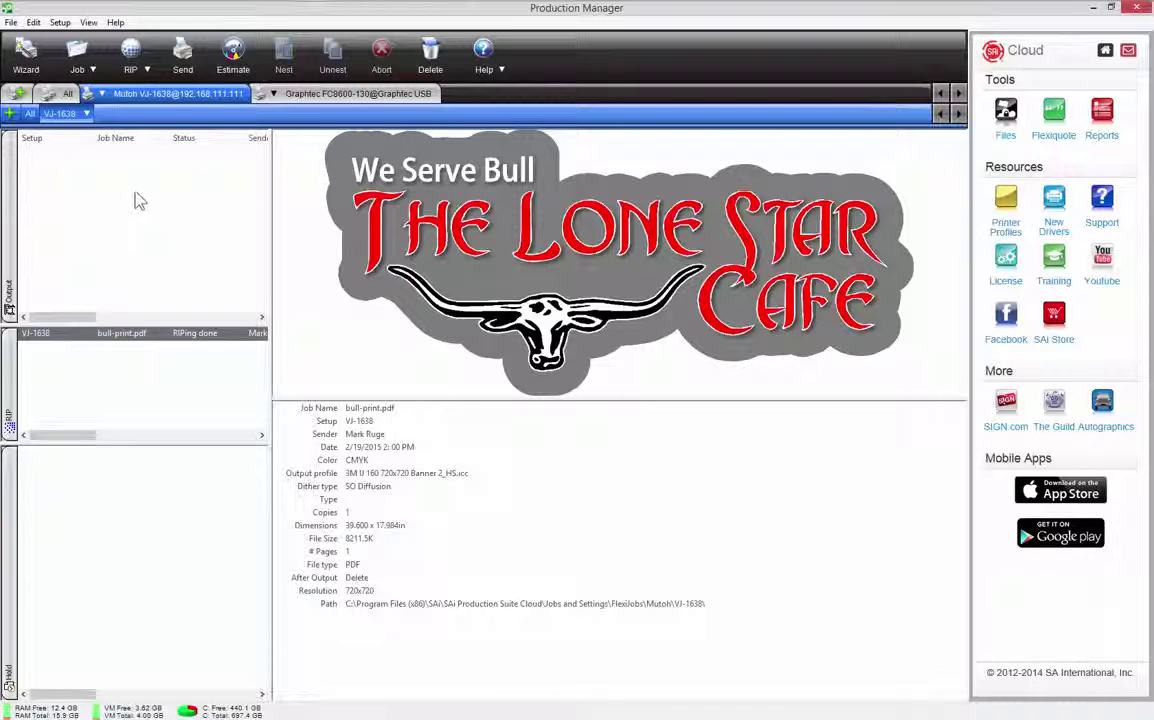
{"action": "mouse_move", "coordinate": [304, 5]}
{"action": "left_click", "coordinate": [440, 15]}
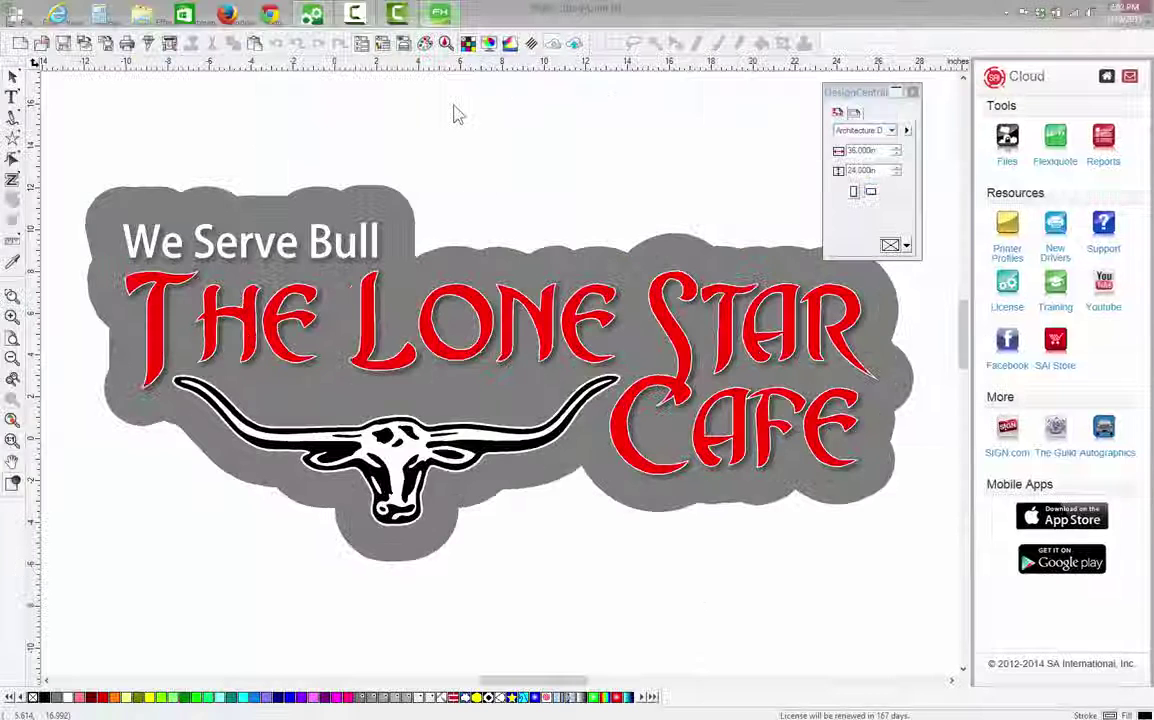
Send the Lone Star Cafe sign again from RIP and Print as job bull-print_1.pdf.
{"action": "left_click", "coordinate": [169, 43]}
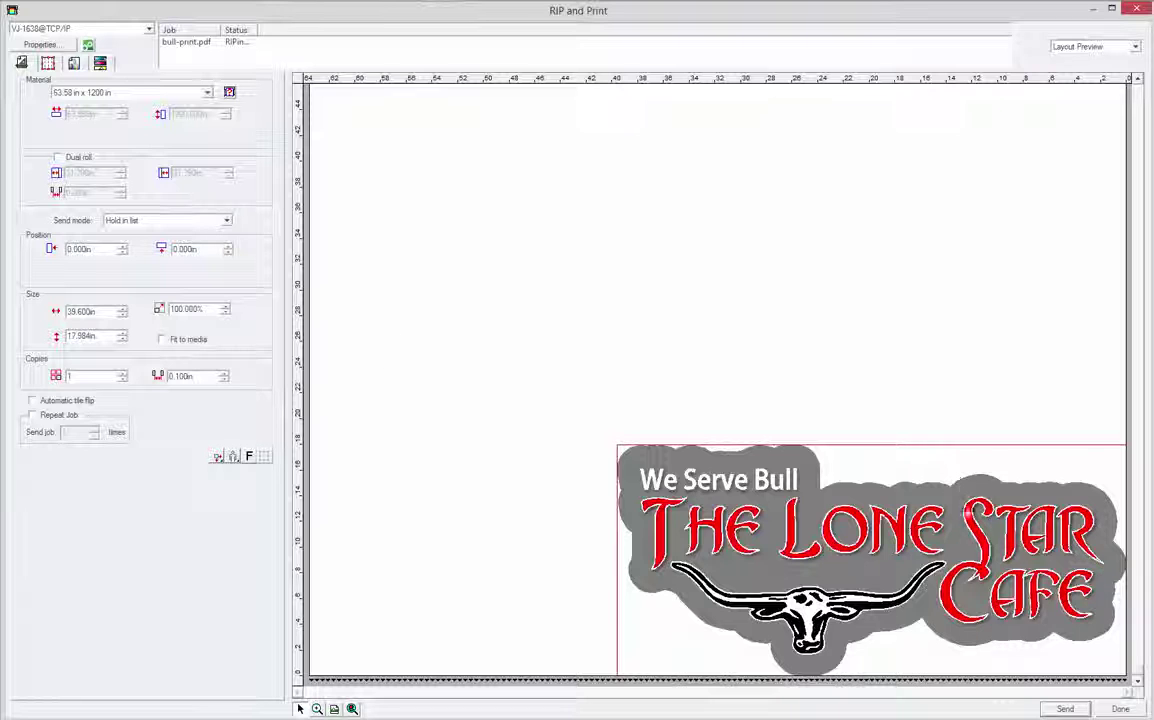
{"action": "left_click", "coordinate": [1066, 709]}
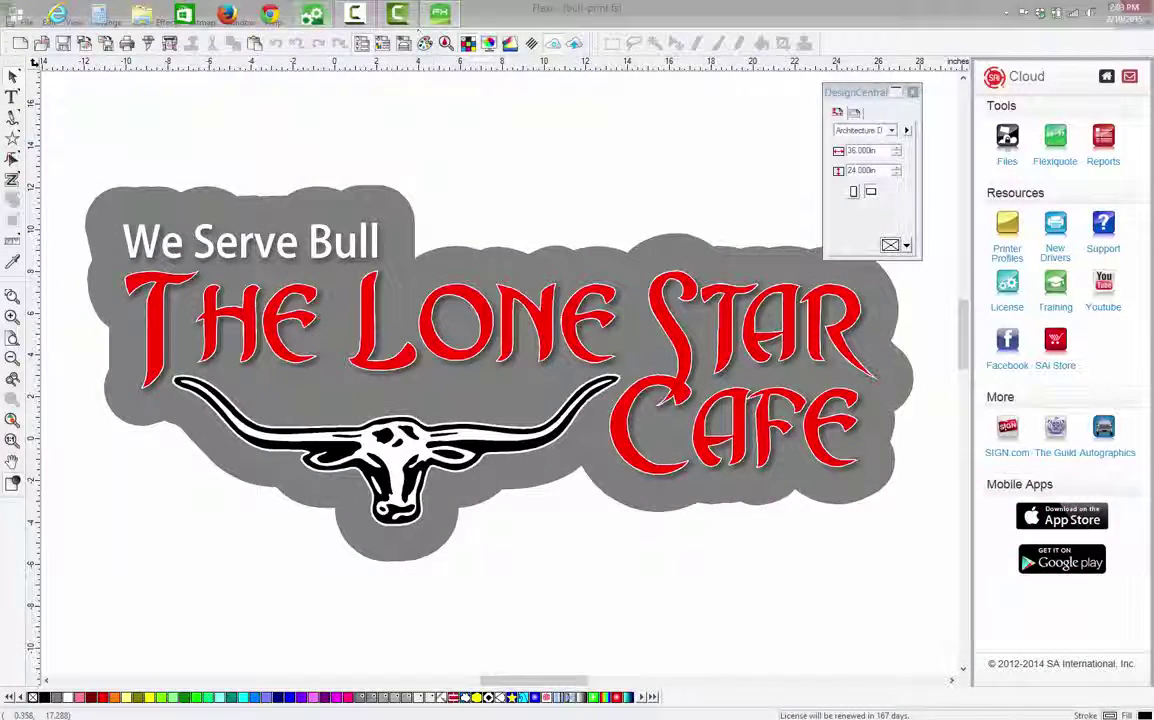
{"action": "left_click", "coordinate": [314, 16]}
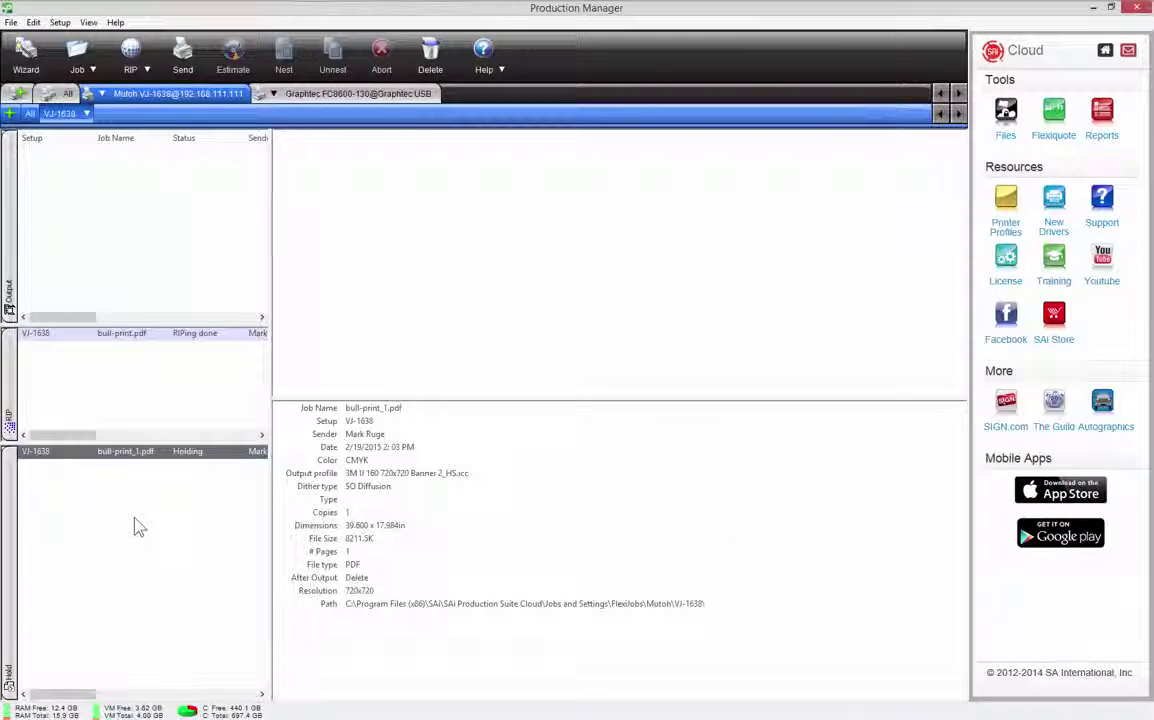
Move bull-print_1.pdf from the Hold queue into the RIP queue for processing.
{"action": "left_click_drag", "start_coordinate": [145, 462], "coordinate": [139, 175]}
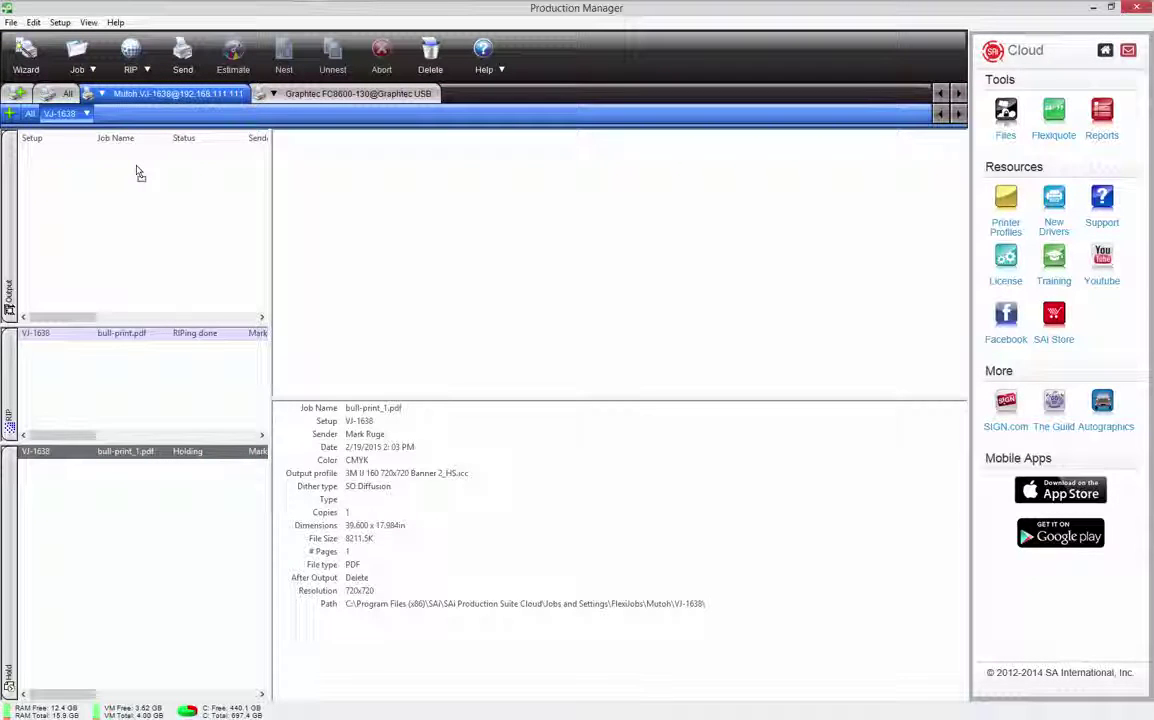
{"action": "left_click_drag", "start_coordinate": [139, 175], "coordinate": [139, 173]}
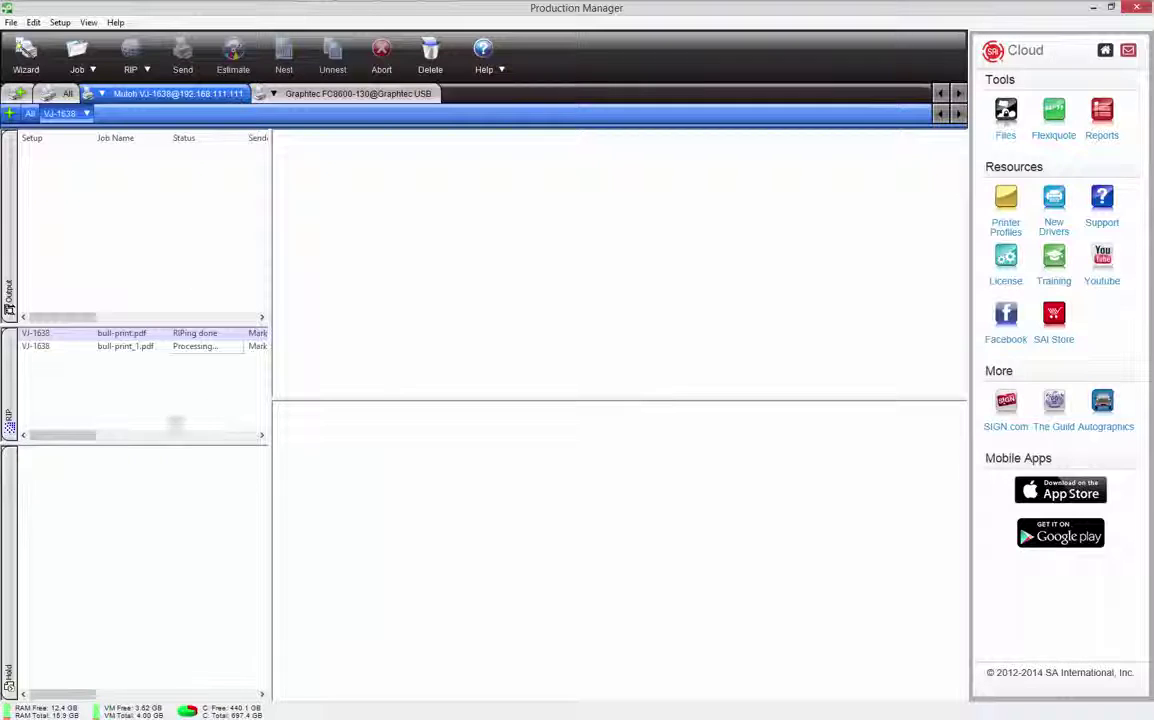